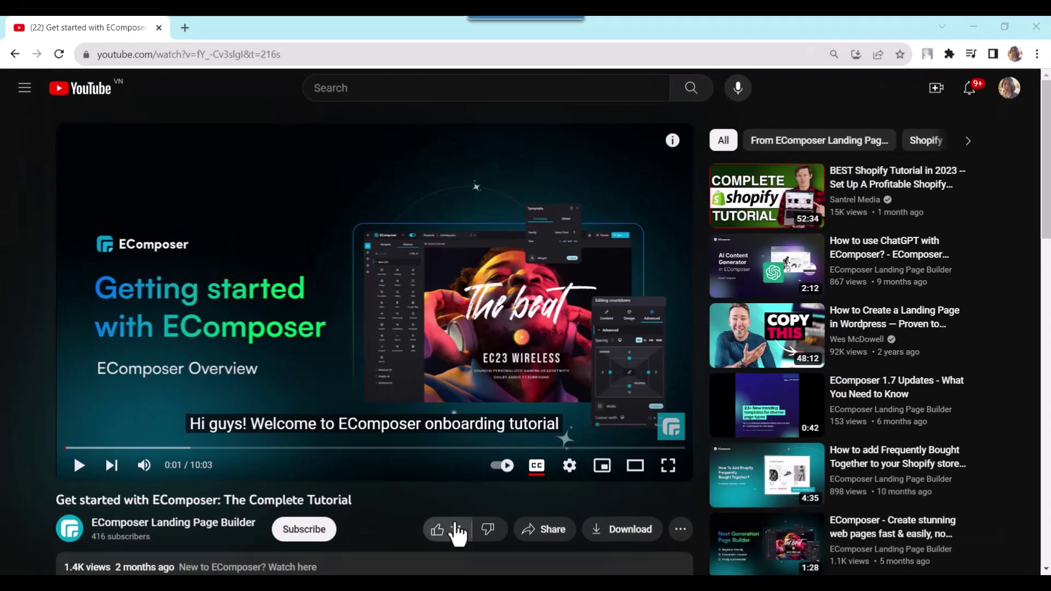
Like and subscribe to the EComposer tutorial, then follow the description's Shopify install link.
left_click(439, 534)
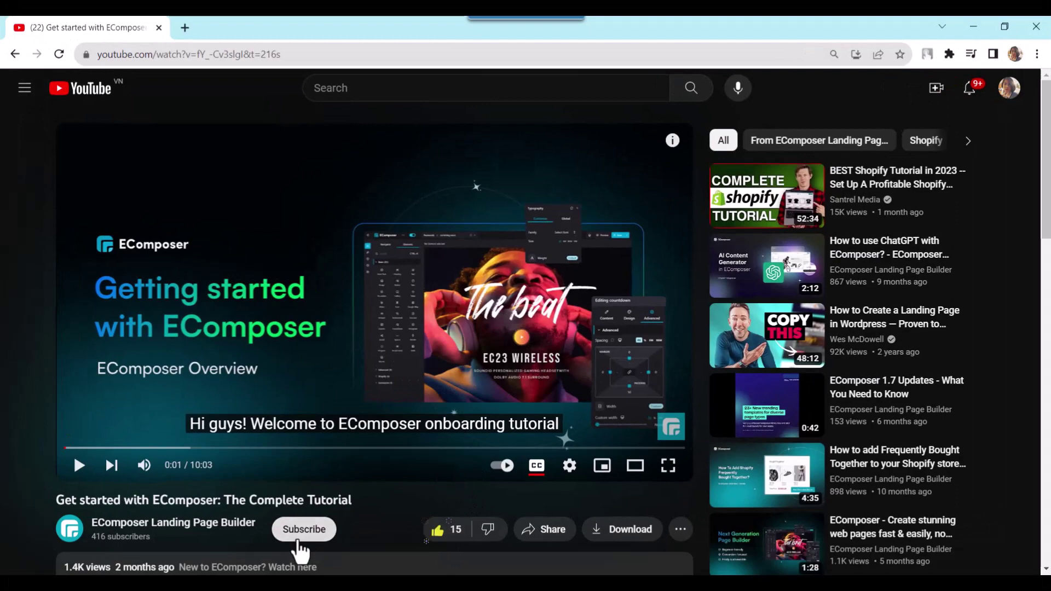
left_click(303, 537)
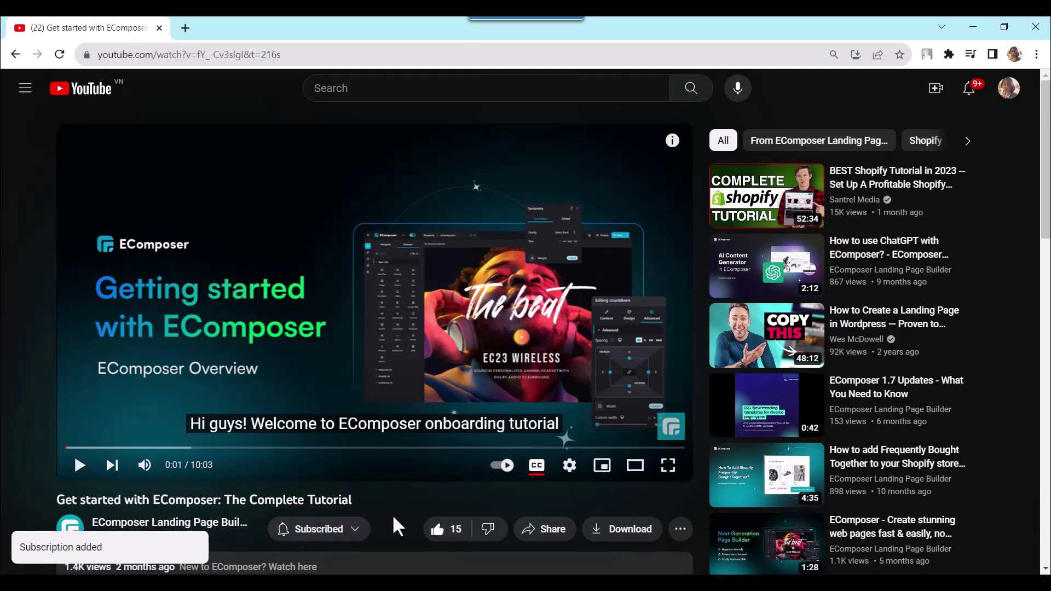
scroll(392, 517, "down", 1)
scroll(391, 514, "down", 5)
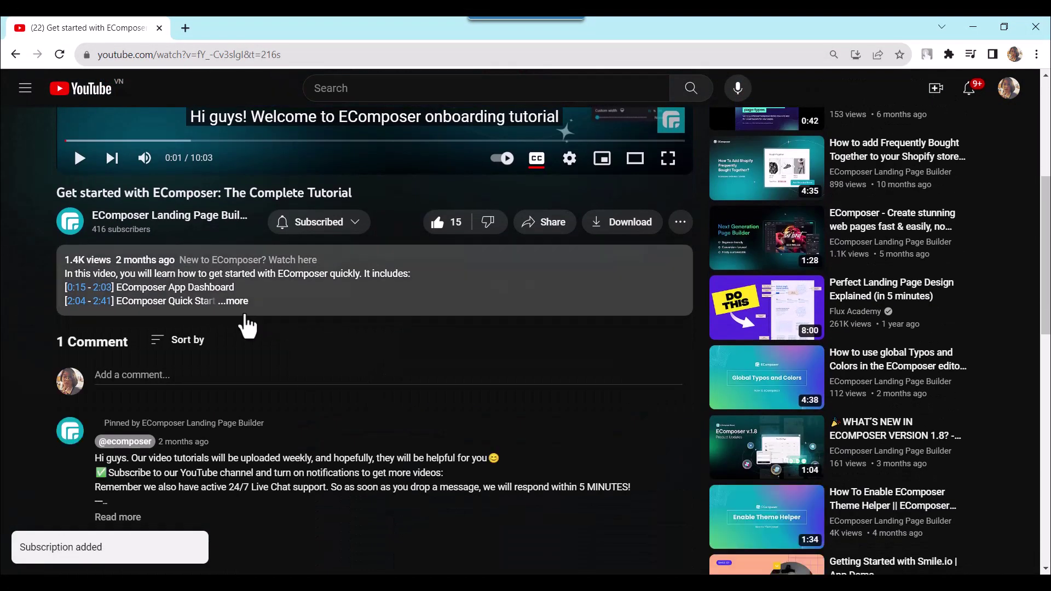
left_click(237, 302)
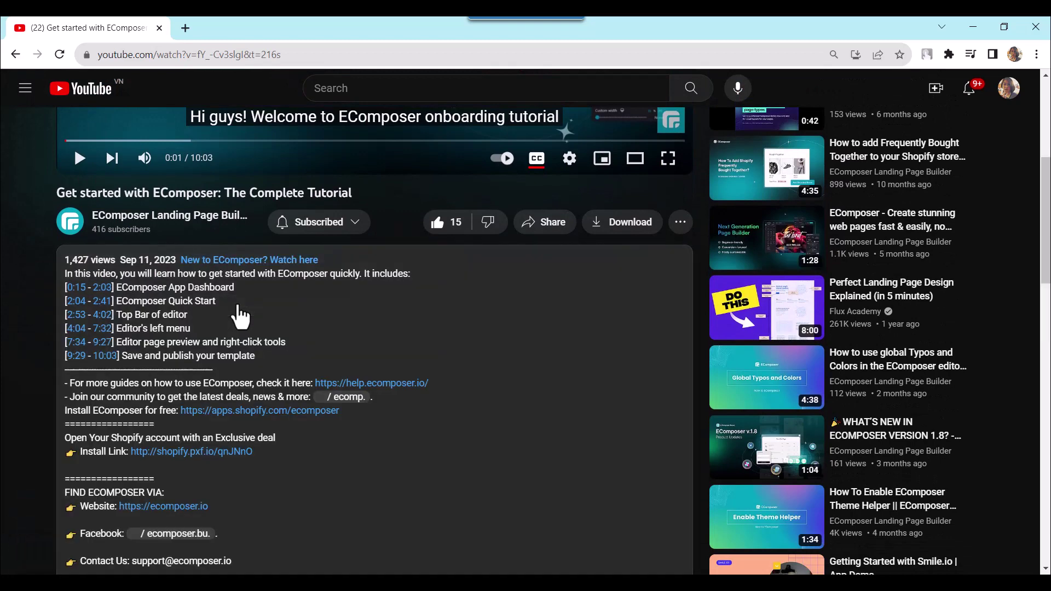
left_click(236, 451)
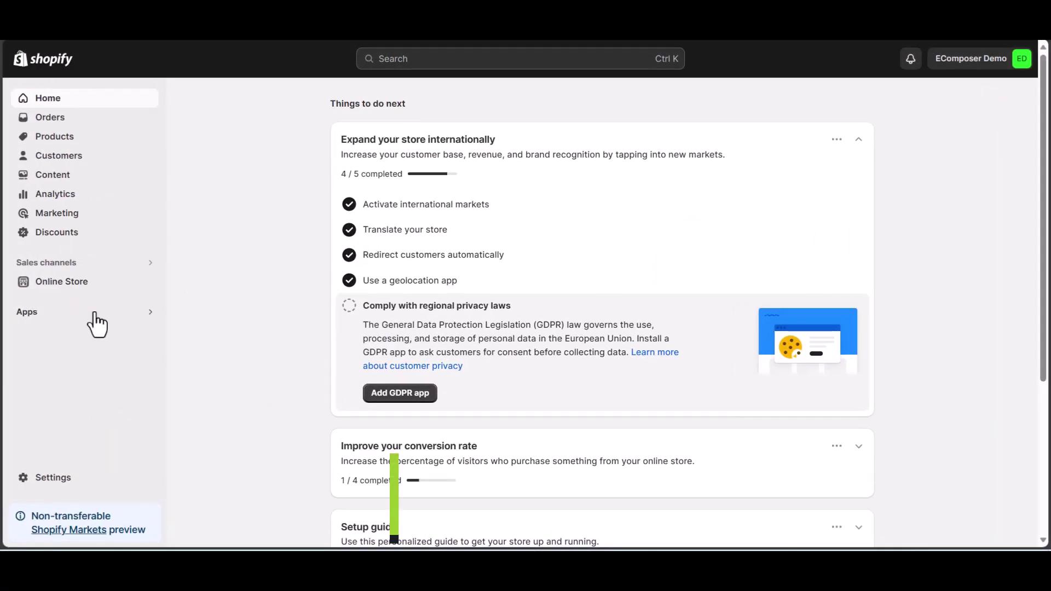
Launch EComposer Builder from Shopify Admin's installed apps and start building a new page.
left_click(95, 313)
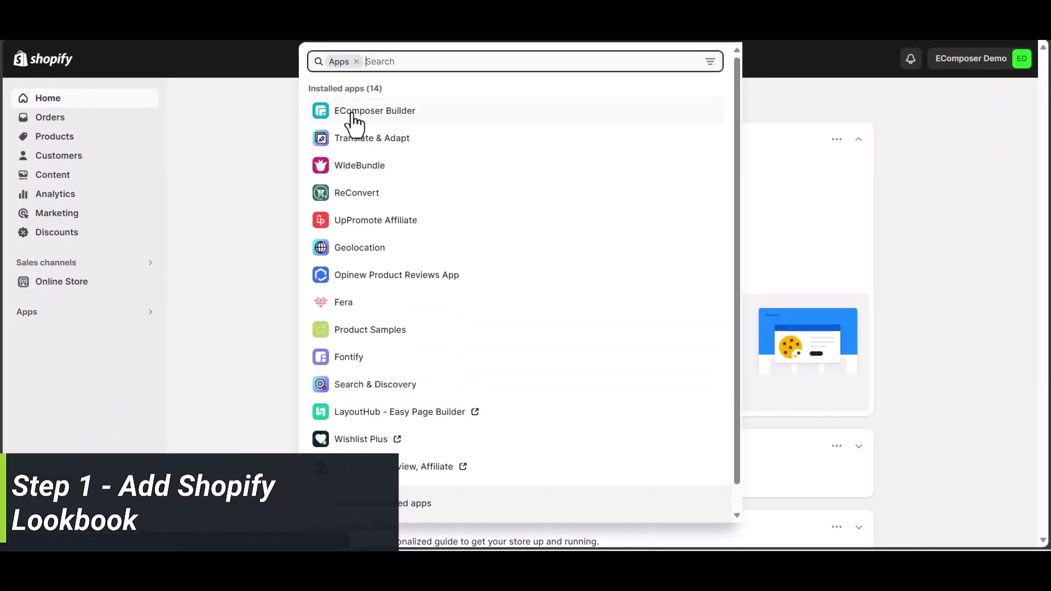
left_click(353, 113)
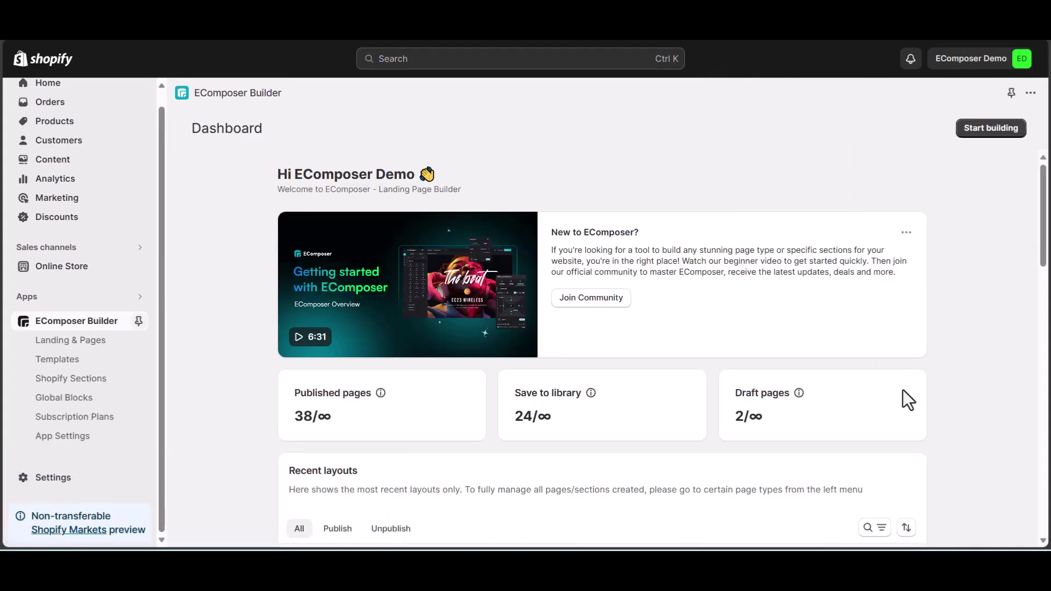
scroll(903, 391, "down", 5)
scroll(903, 391, "up", 5)
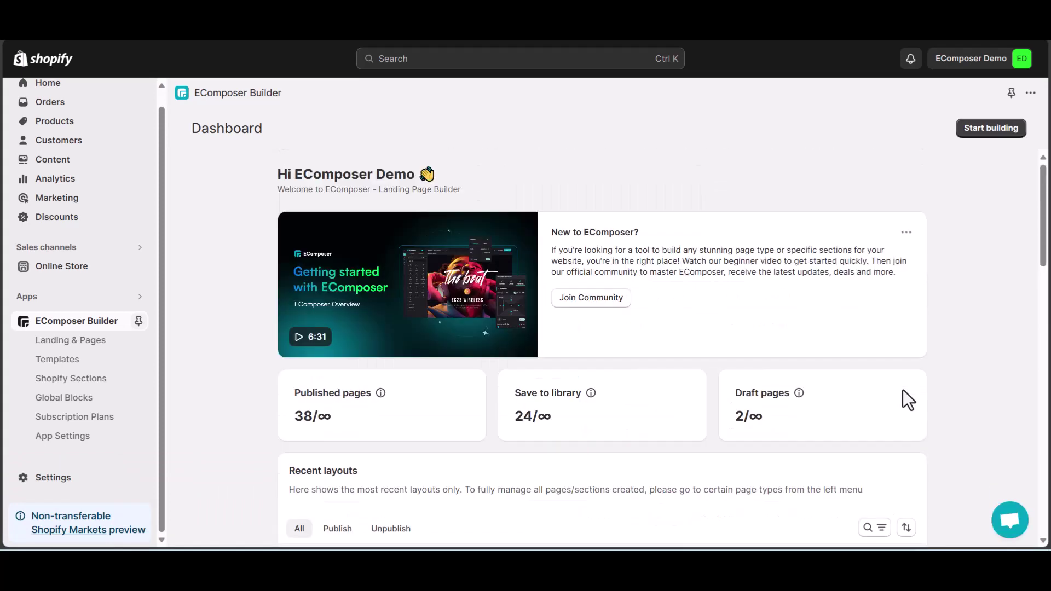
left_click(991, 136)
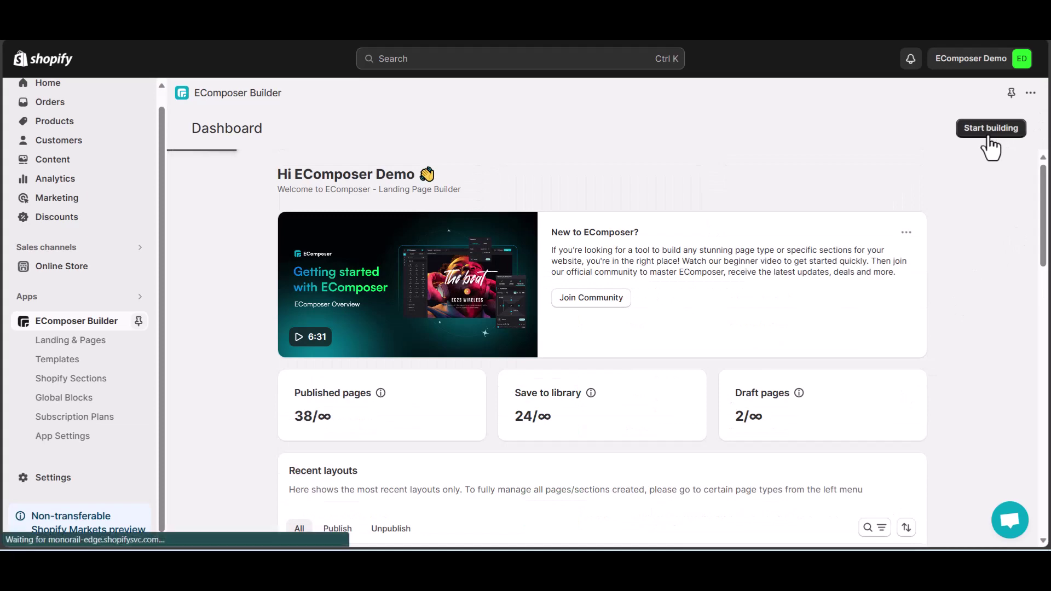
Create a Blank-template page titled 'my lookbook' (handle my-lookbook) and open it in the editor.
scroll(483, 428, "down", 3)
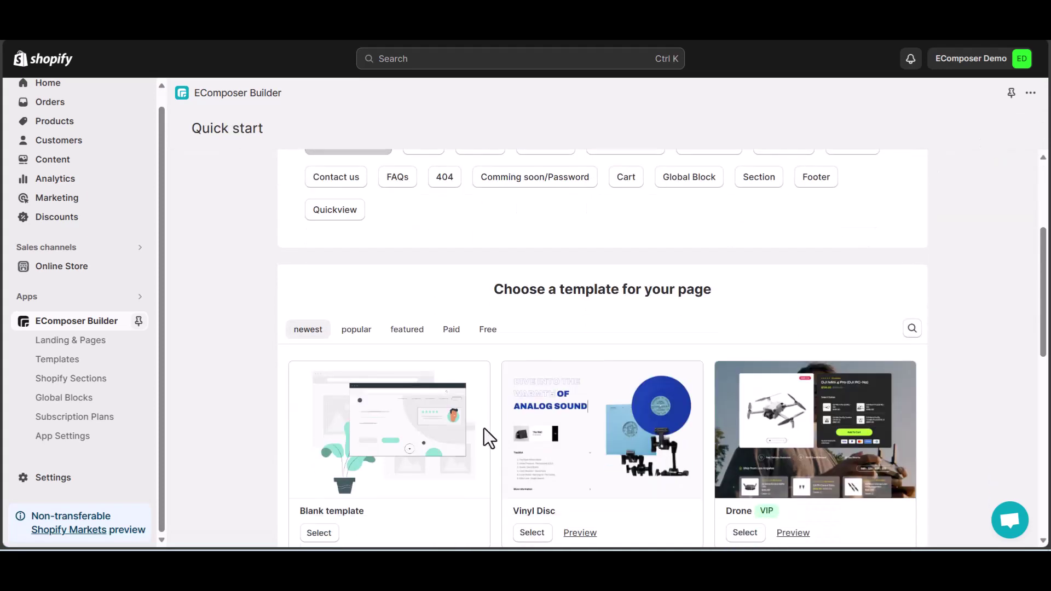
scroll(484, 427, "down", 2)
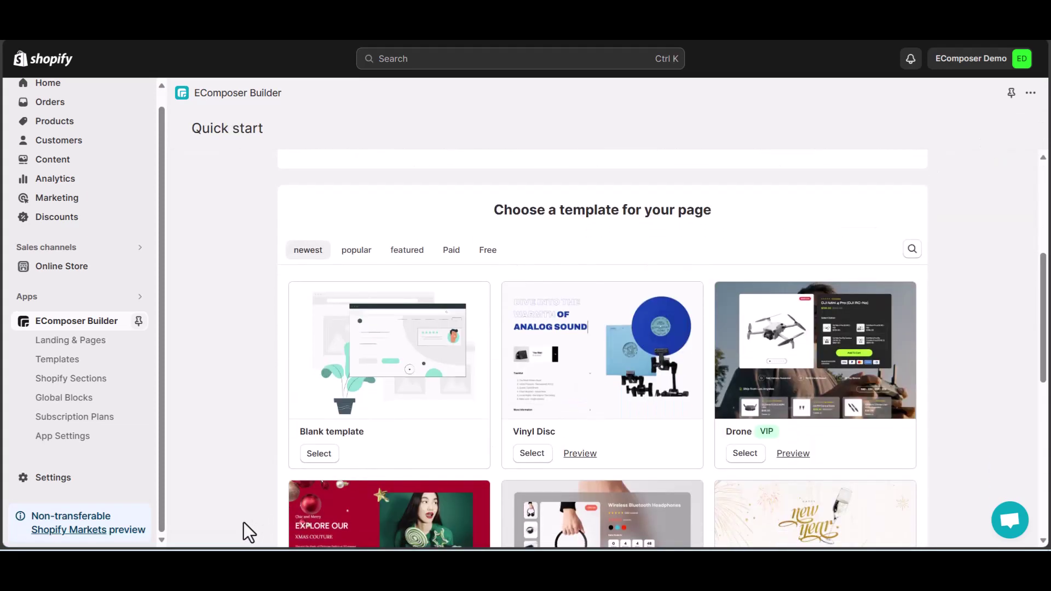
left_click(318, 454)
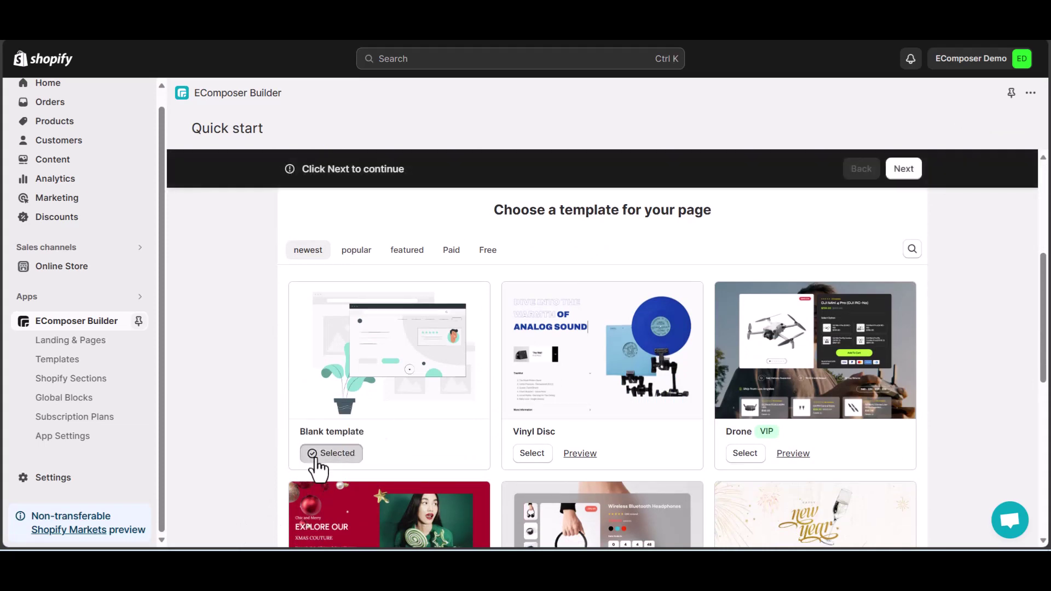
left_click(898, 180)
left_click(500, 316)
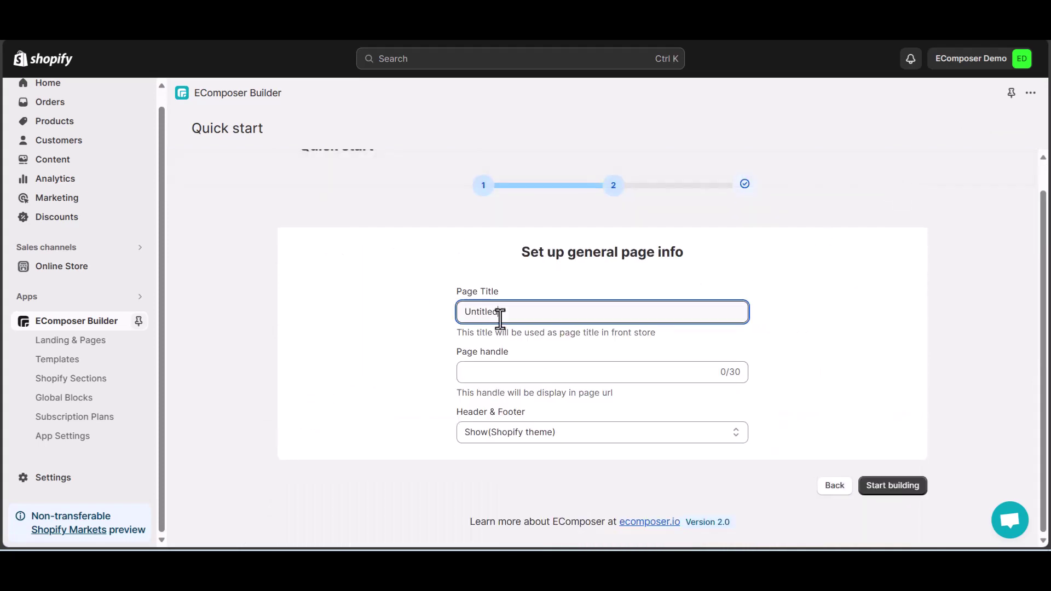
left_click(897, 489)
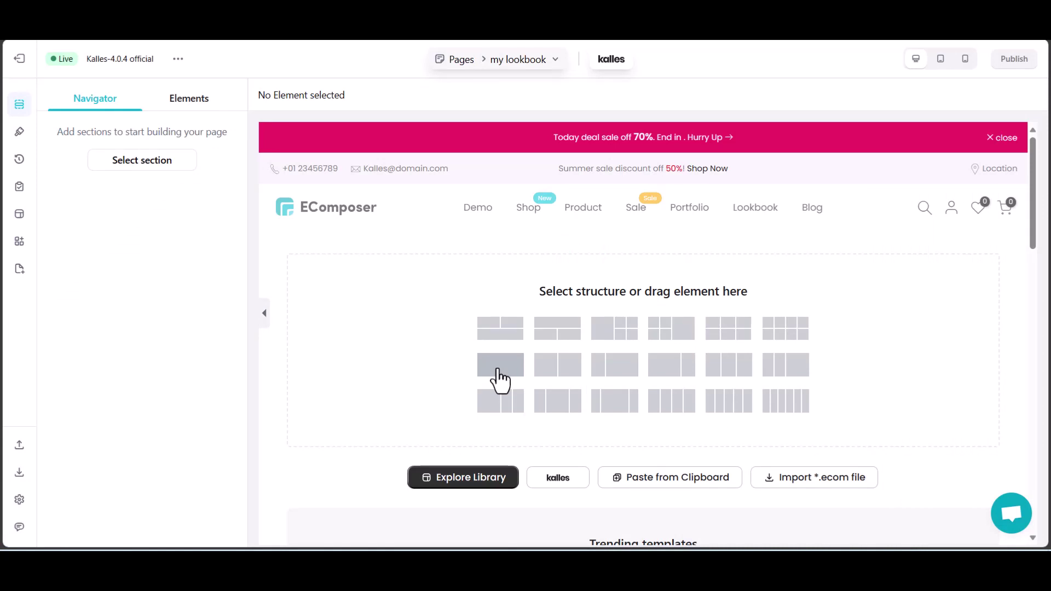
Add a single-column row and drop in the LookBook element found by searching 'loo'.
left_click(499, 365)
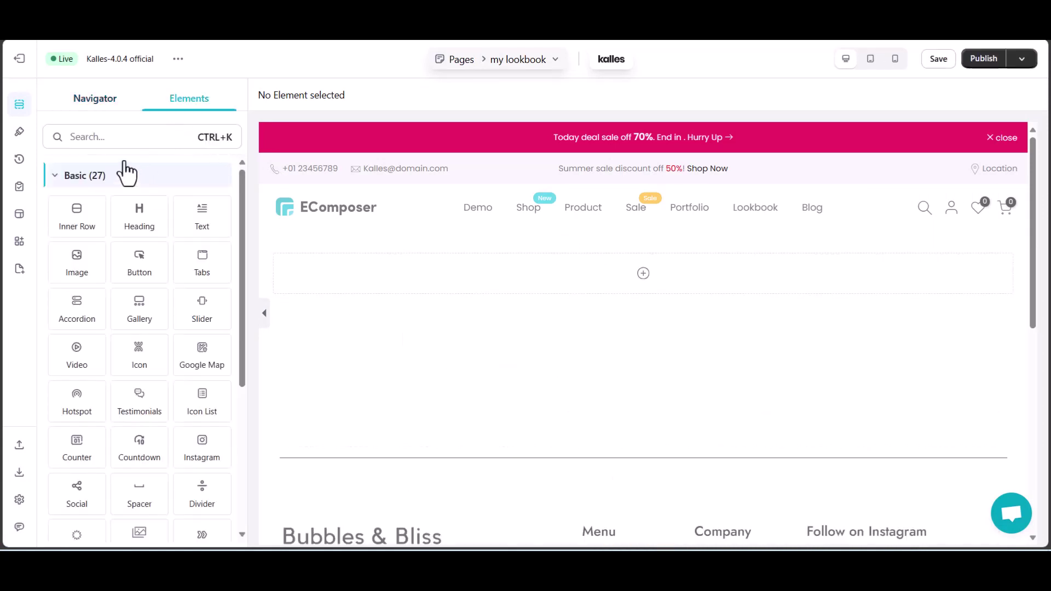
left_click(112, 134)
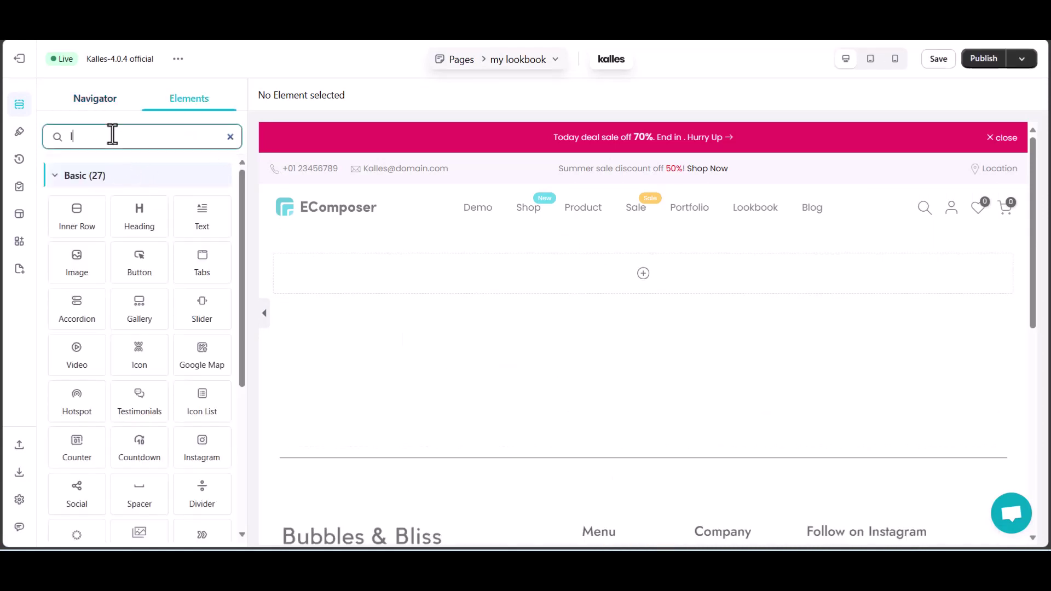
type("l")
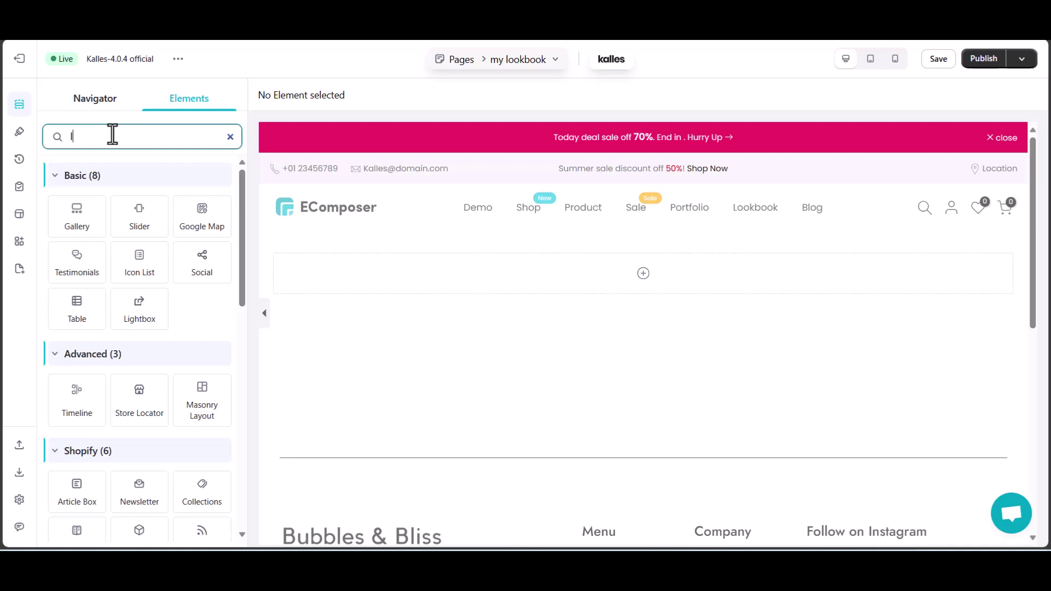
type("oo")
left_click_drag(65, 202, 344, 275)
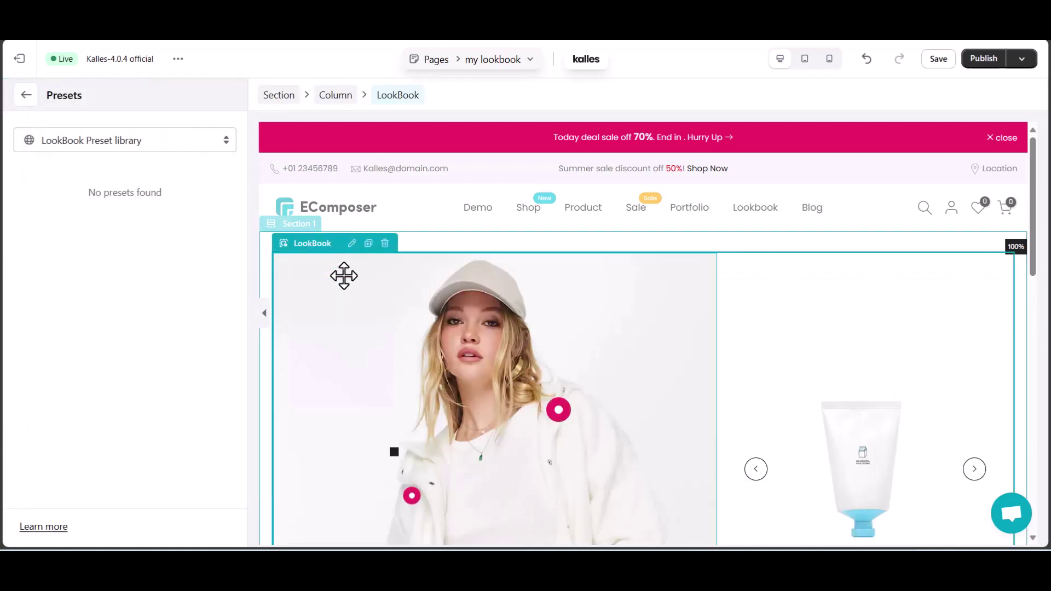
Replace the LookBook photo with the uploaded 2000 x 2000 model image and open its item settings.
left_click(23, 97)
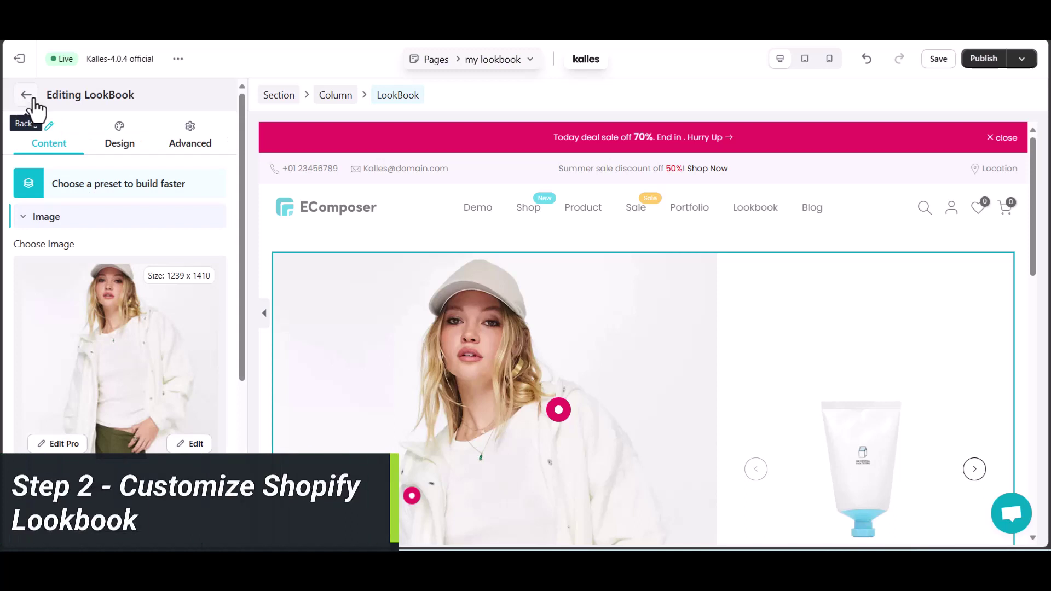
scroll(621, 435, "down", 3)
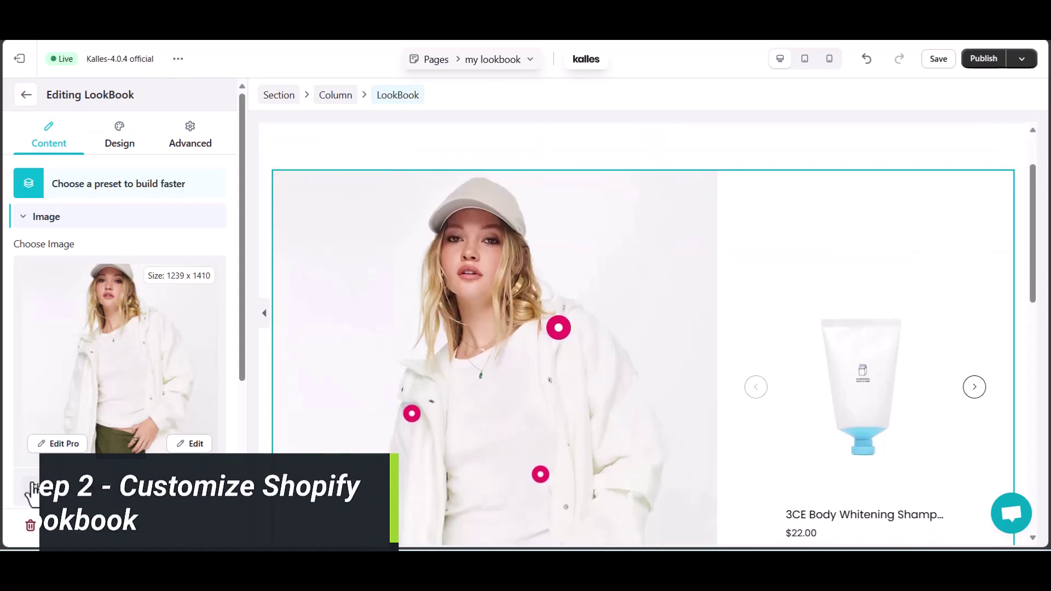
left_click(43, 488)
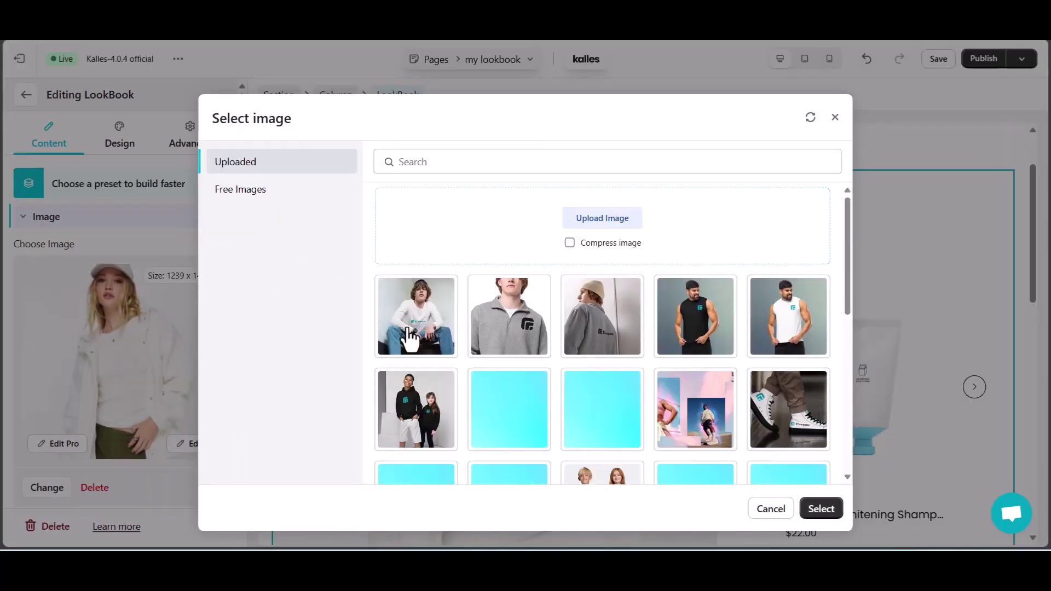
left_click(409, 339)
left_click(820, 509)
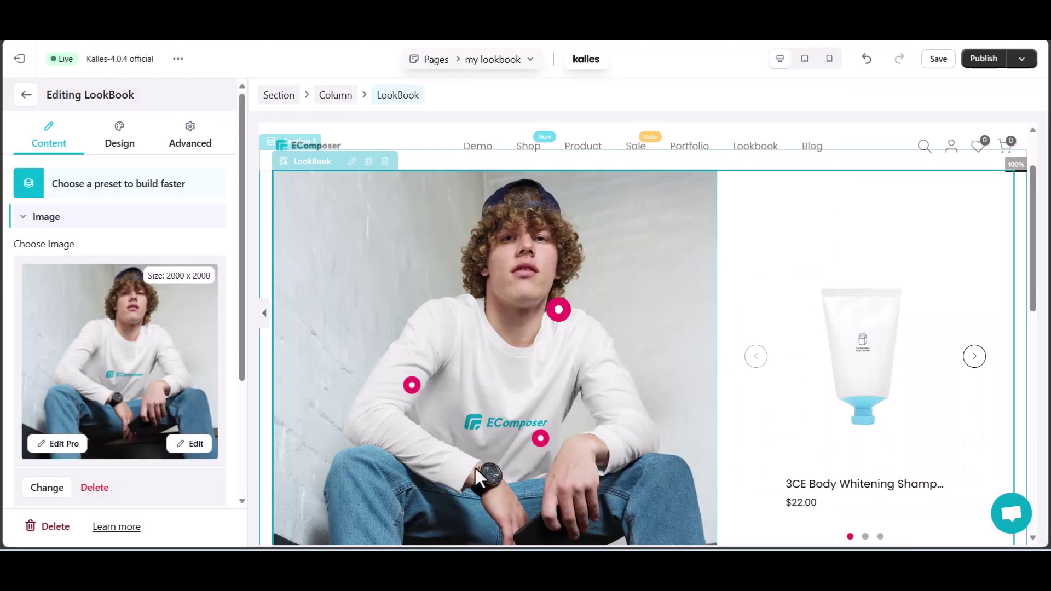
scroll(192, 474, "down", 3)
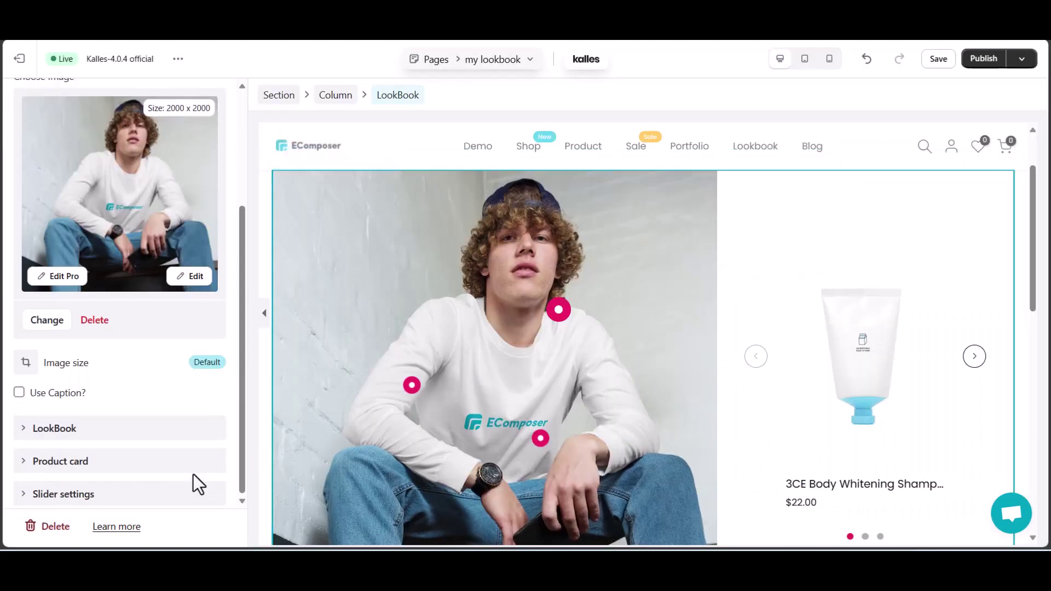
left_click(22, 436)
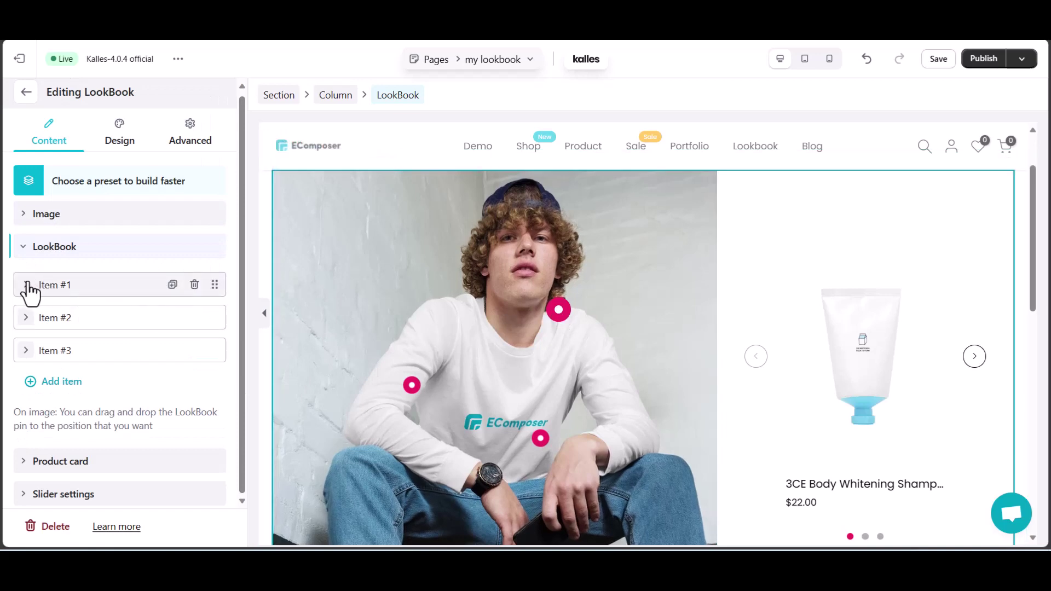
Move the first hotspot pin onto the cap and link it to the Snapback product.
left_click(94, 290)
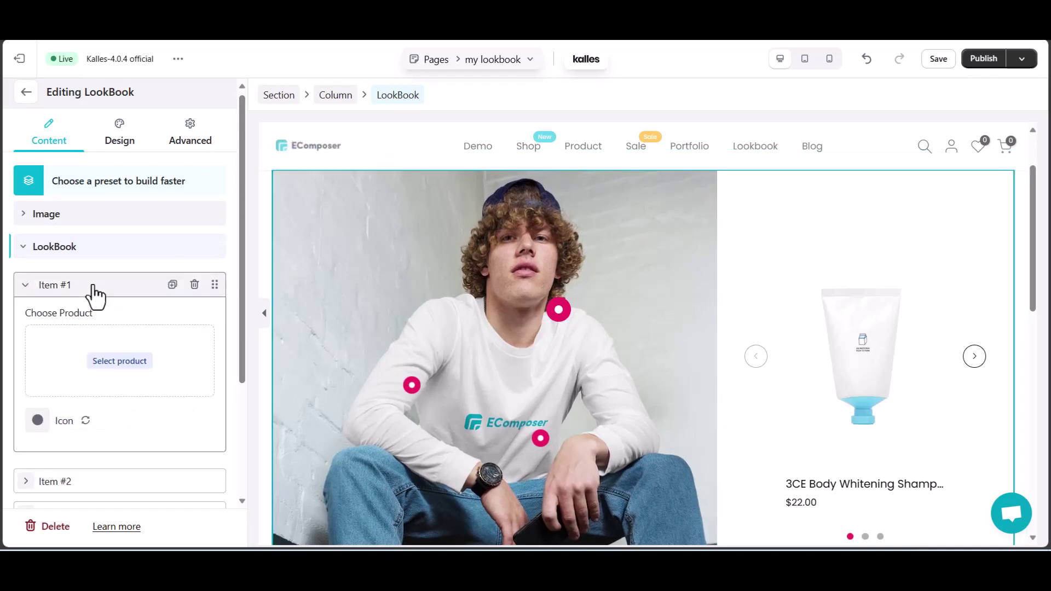
left_click(411, 384)
left_click(542, 438)
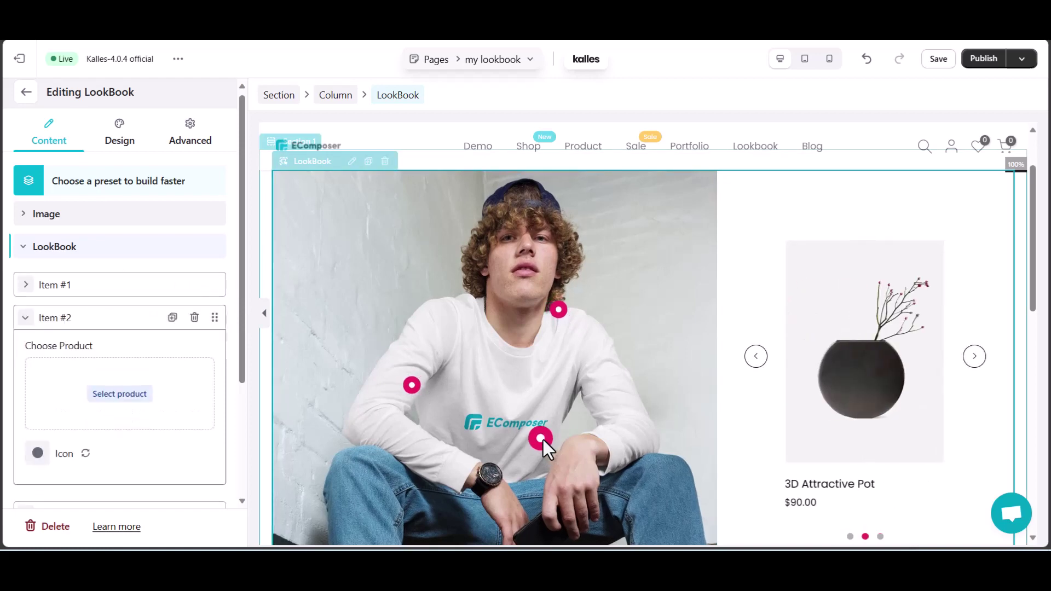
left_click(559, 311)
left_click_drag(559, 310, 552, 204)
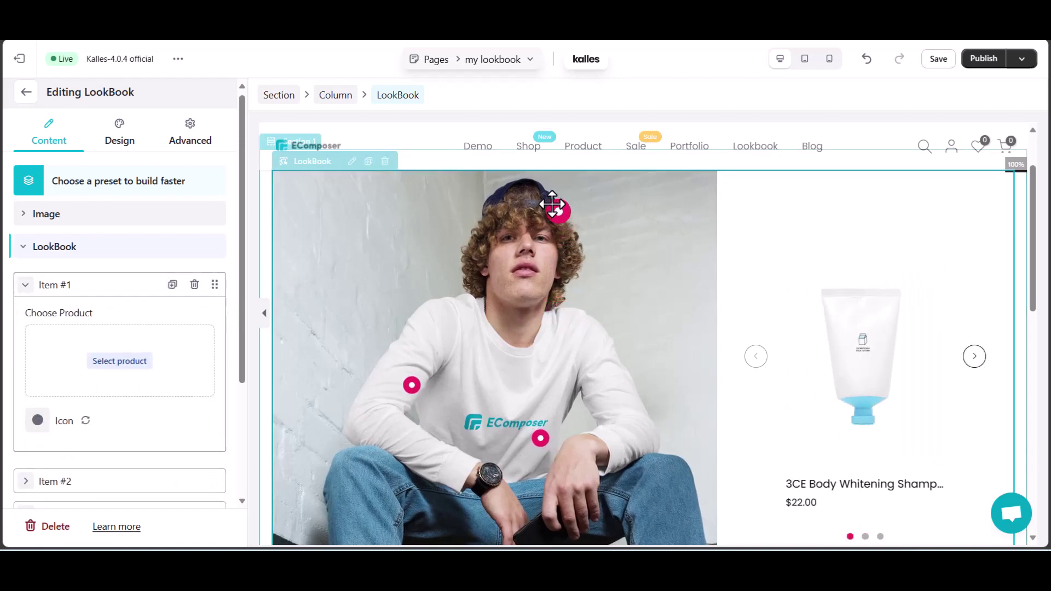
left_click(111, 363)
left_click(104, 144)
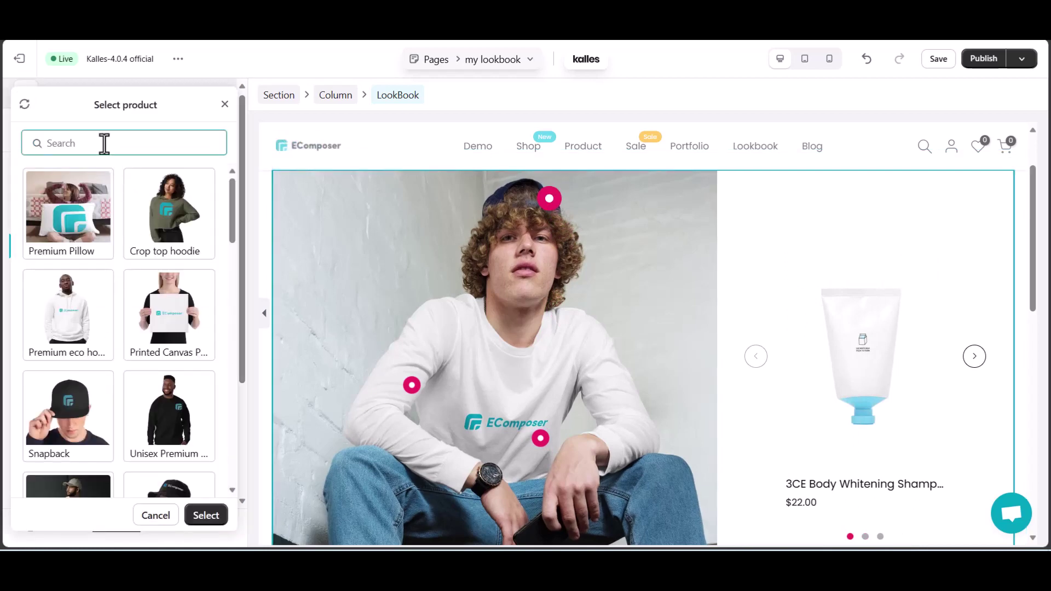
left_click(62, 446)
left_click(206, 516)
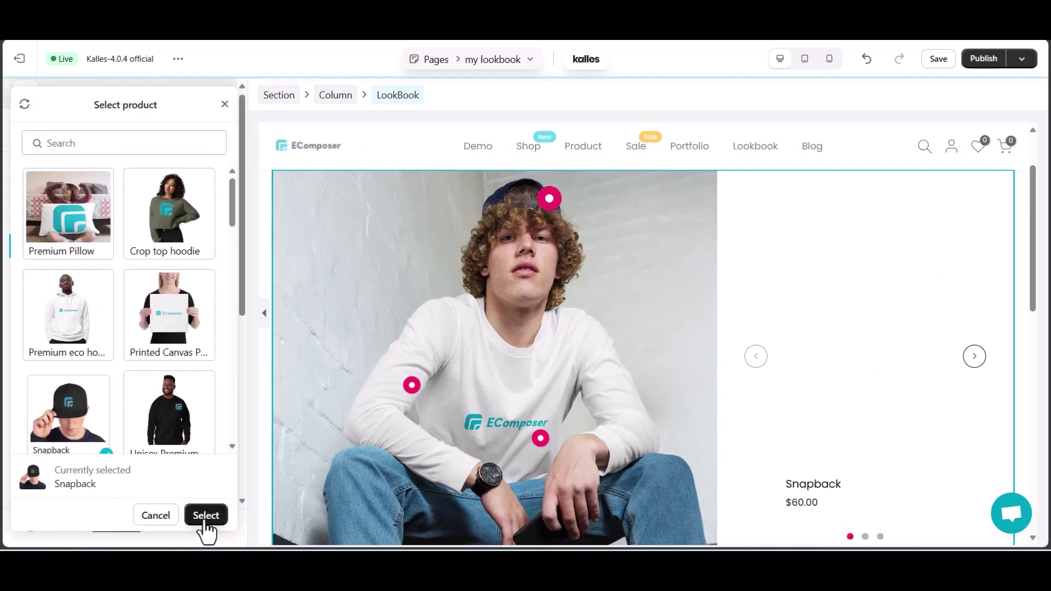
left_click(26, 285)
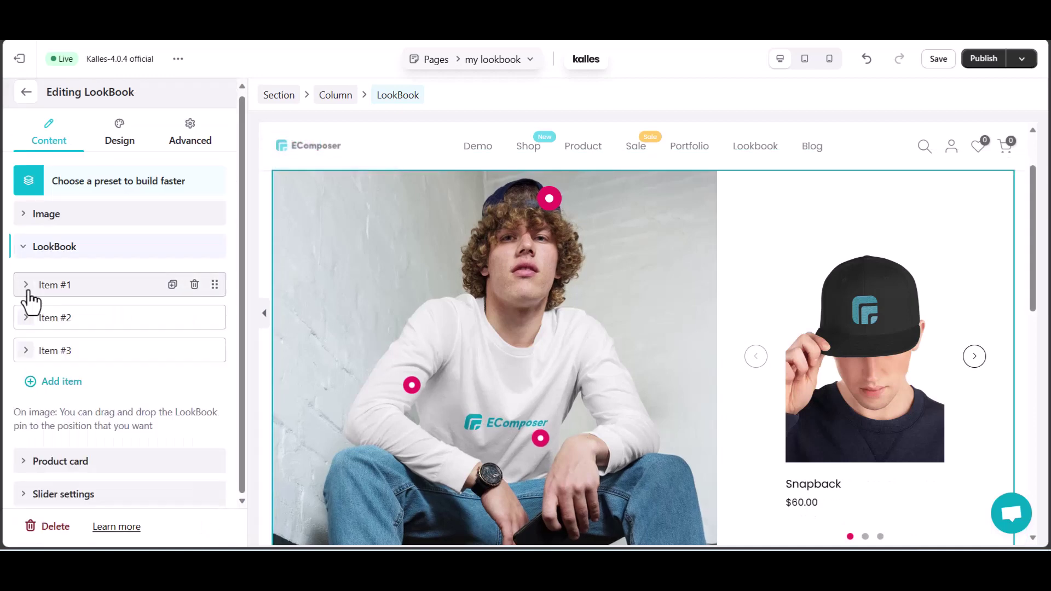
Move the second pin onto the wristwatch and link it to Men Watch Rollo, searched as 'Watch'.
left_click(541, 438)
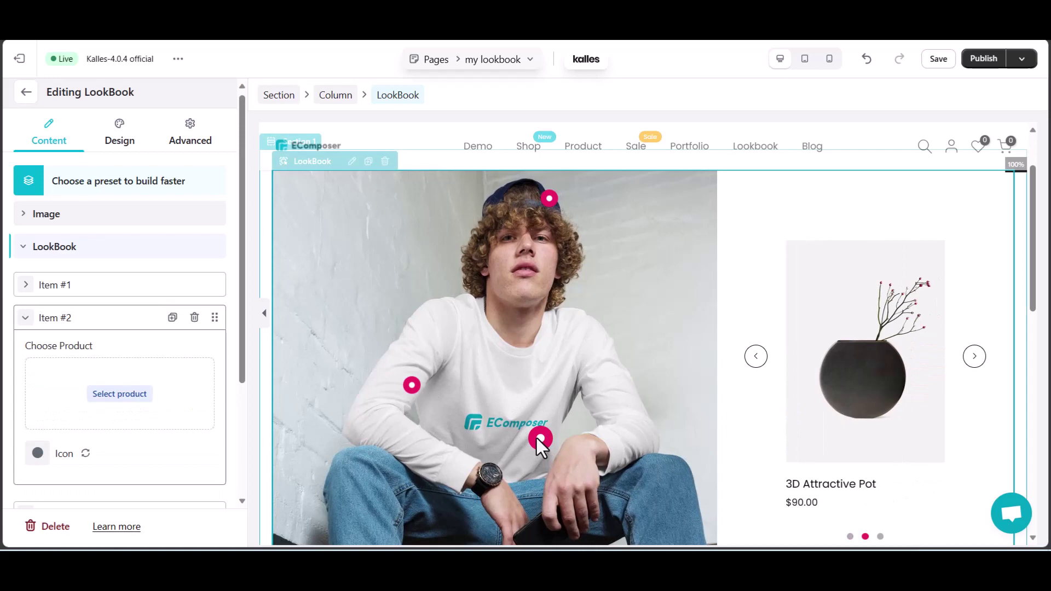
left_click_drag(536, 438, 488, 465)
left_click(111, 395)
left_click(89, 139)
type("W")
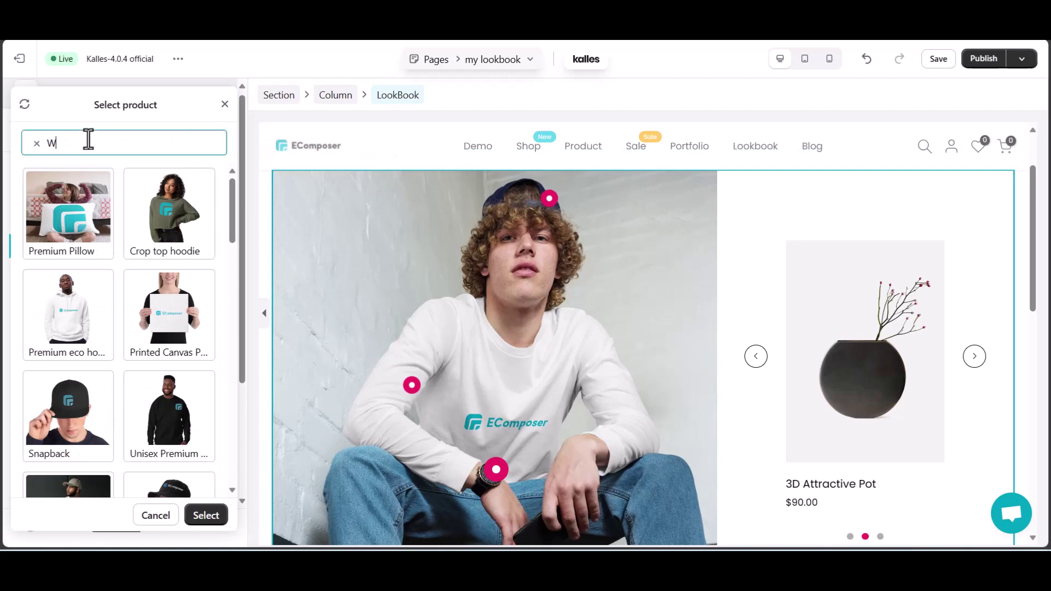
type("atch")
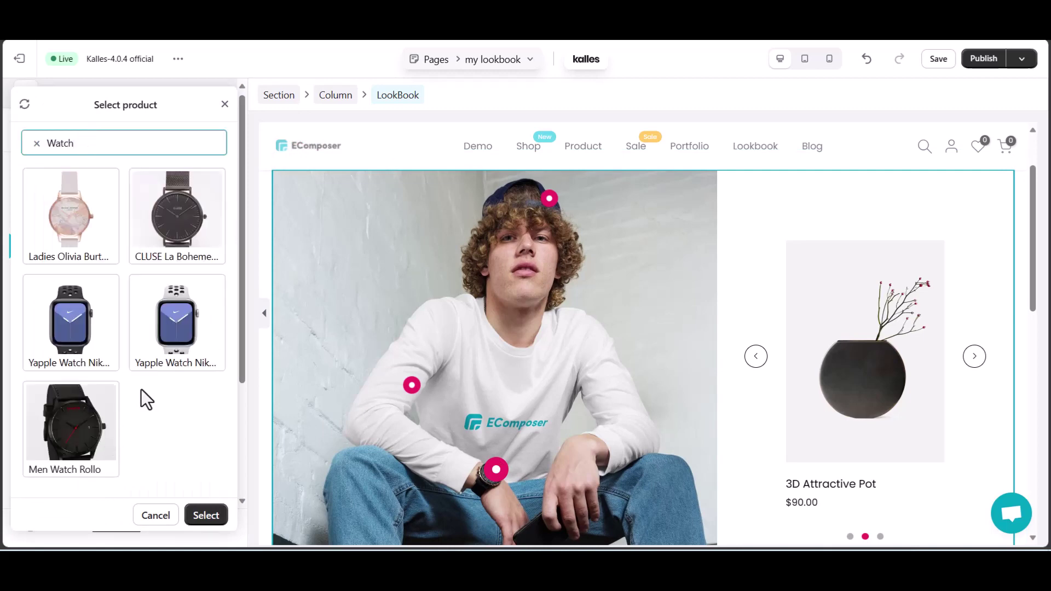
left_click(76, 435)
left_click(208, 515)
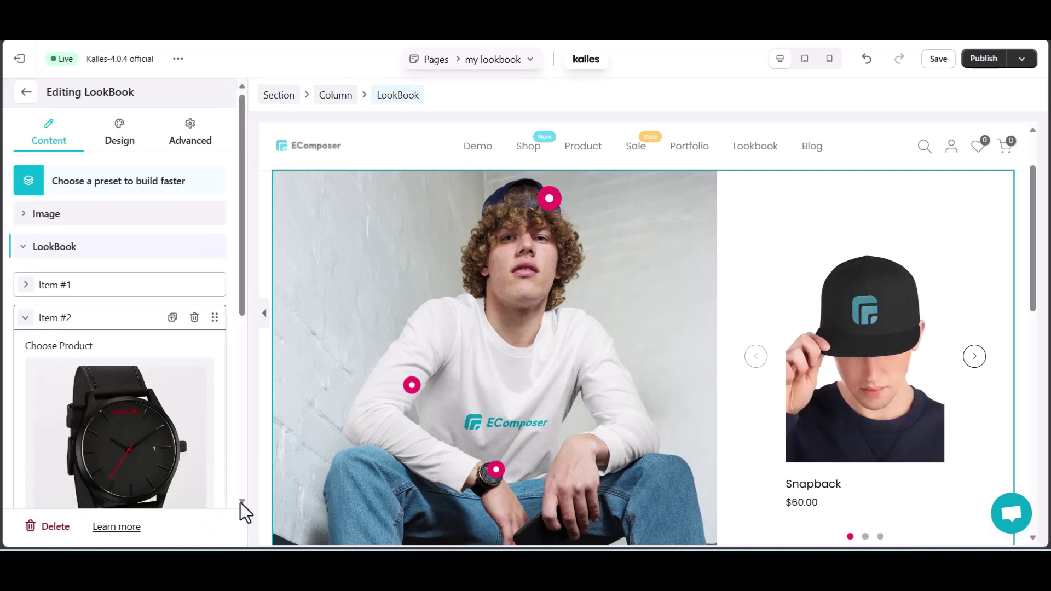
Move the third pin onto the jeans and link it to the black CRSM Destroyed Jeans for Men.
left_click(23, 322)
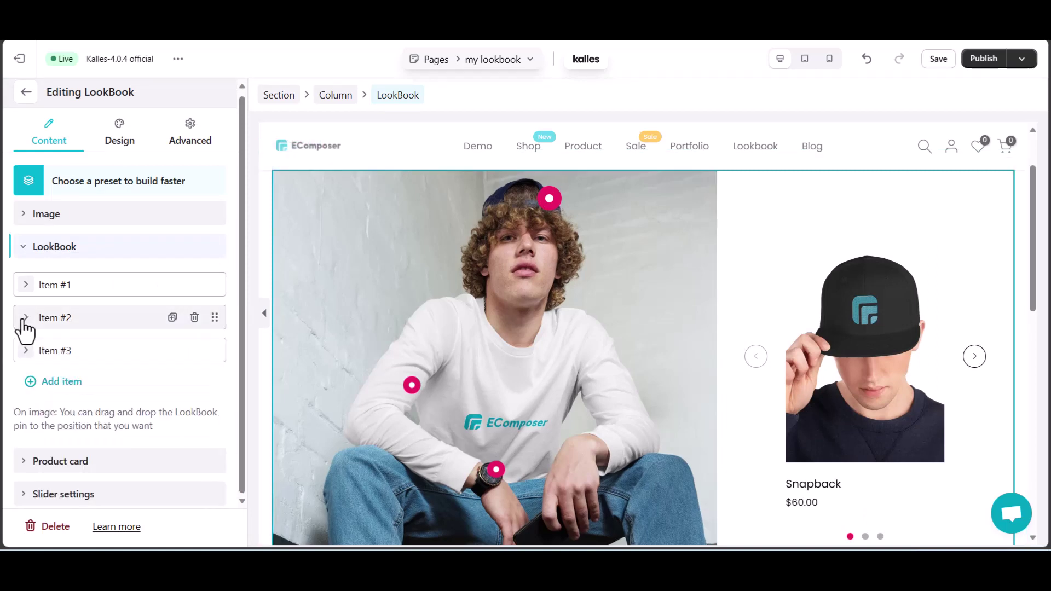
left_click_drag(412, 388, 367, 470)
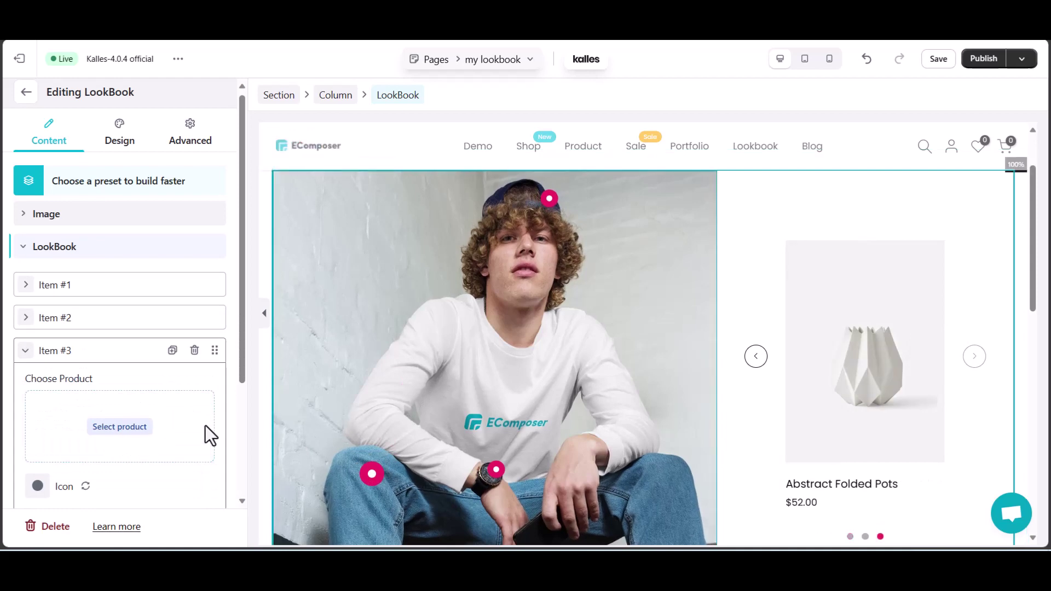
left_click(118, 427)
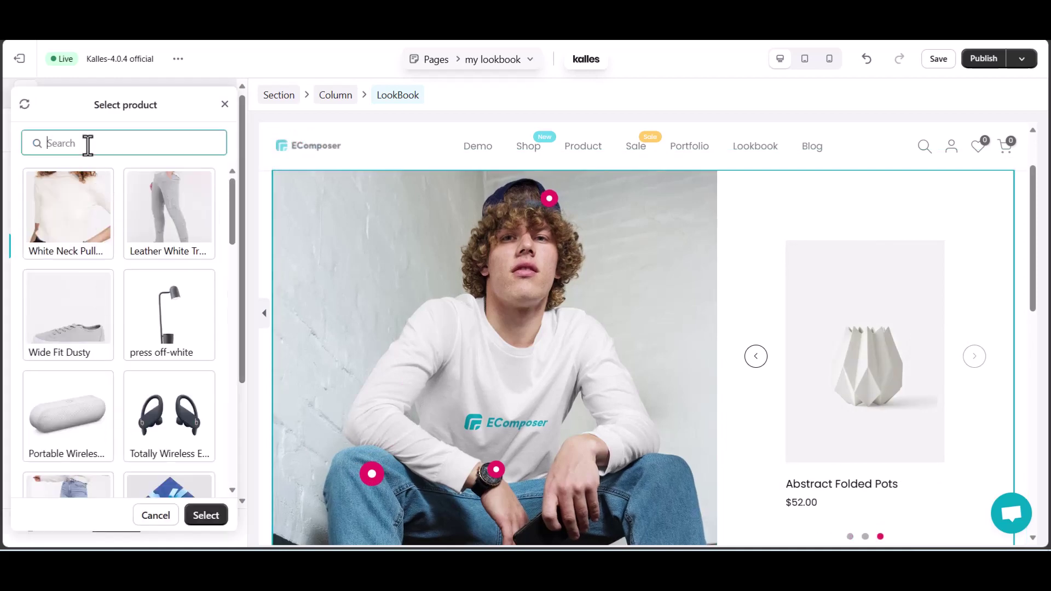
type("jean")
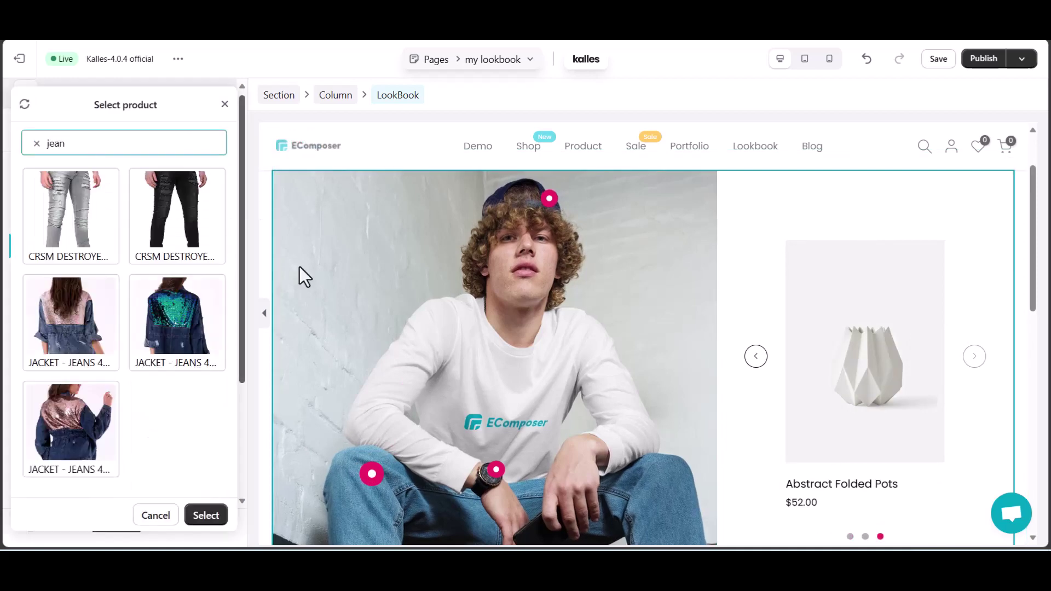
left_click(144, 236)
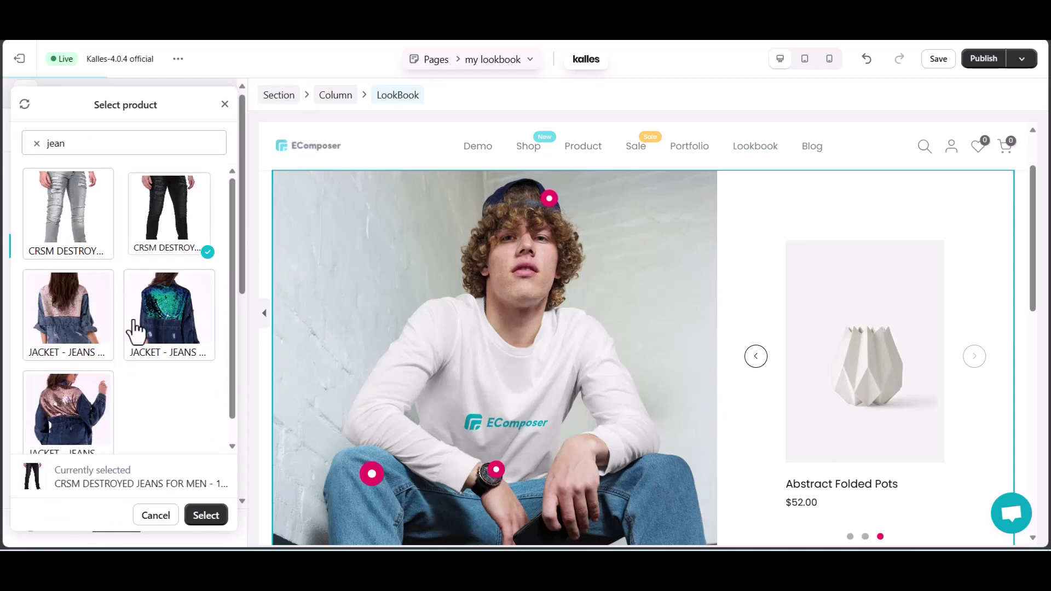
left_click(206, 516)
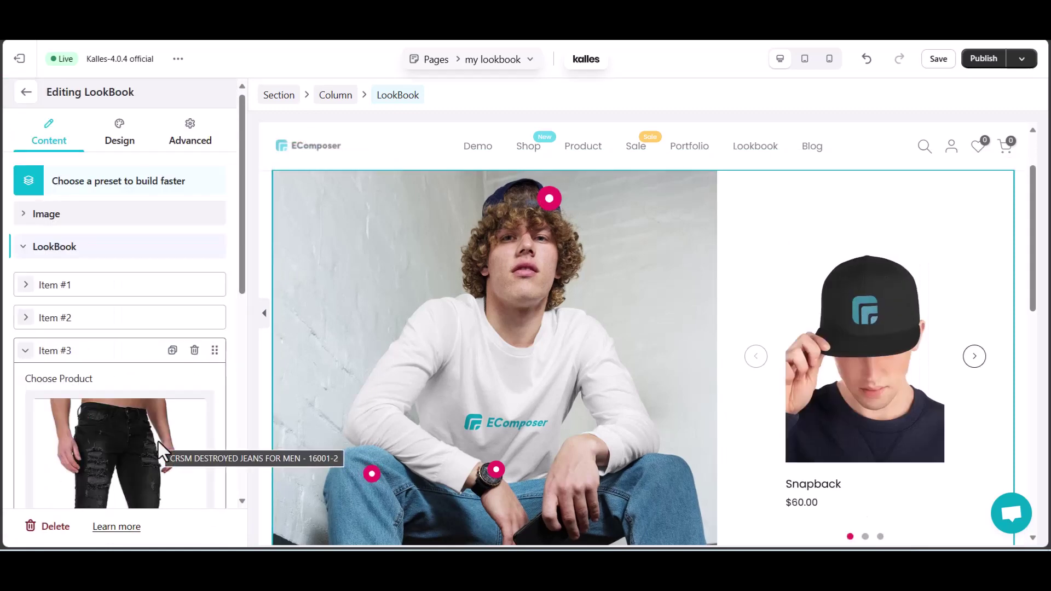
Fine-tune the jeans and watch pin positions and make product links open in a new tab.
scroll(158, 441, "down", 3)
scroll(158, 441, "down", 4)
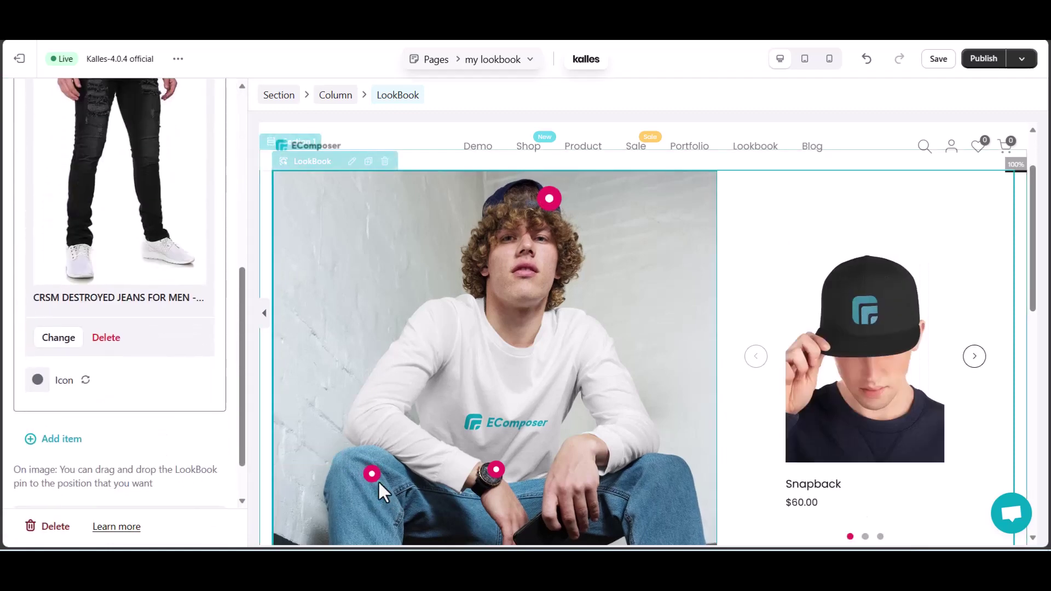
left_click_drag(369, 473, 357, 491)
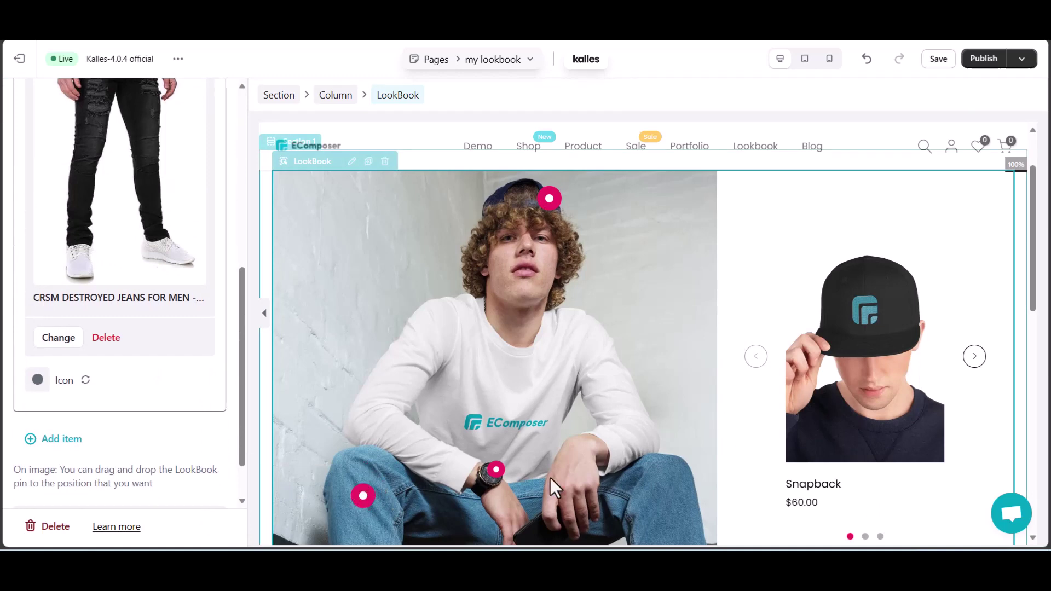
left_click_drag(497, 469, 480, 485)
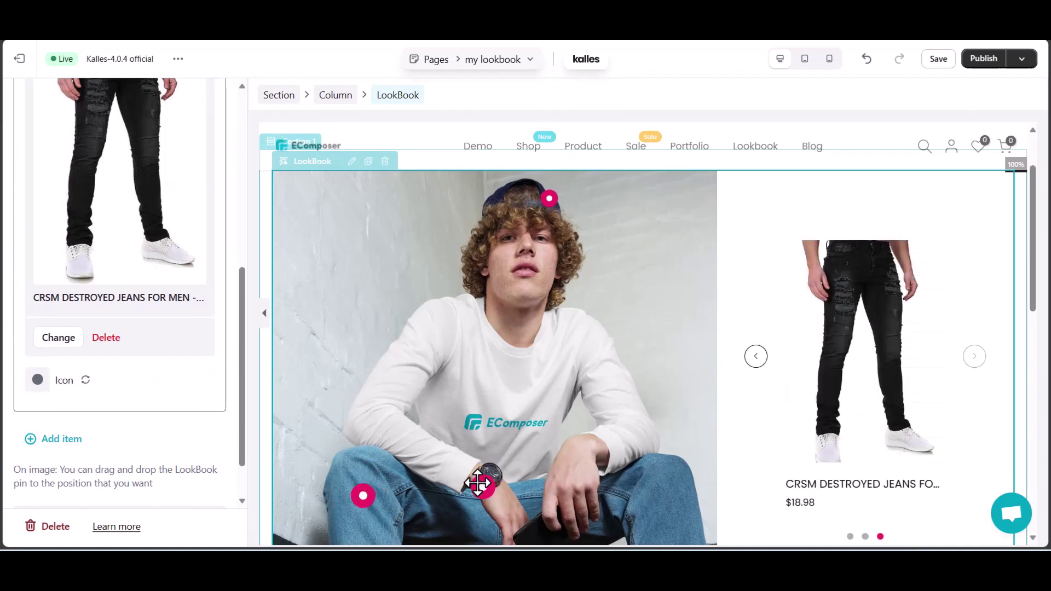
left_click(478, 484)
left_click(29, 460)
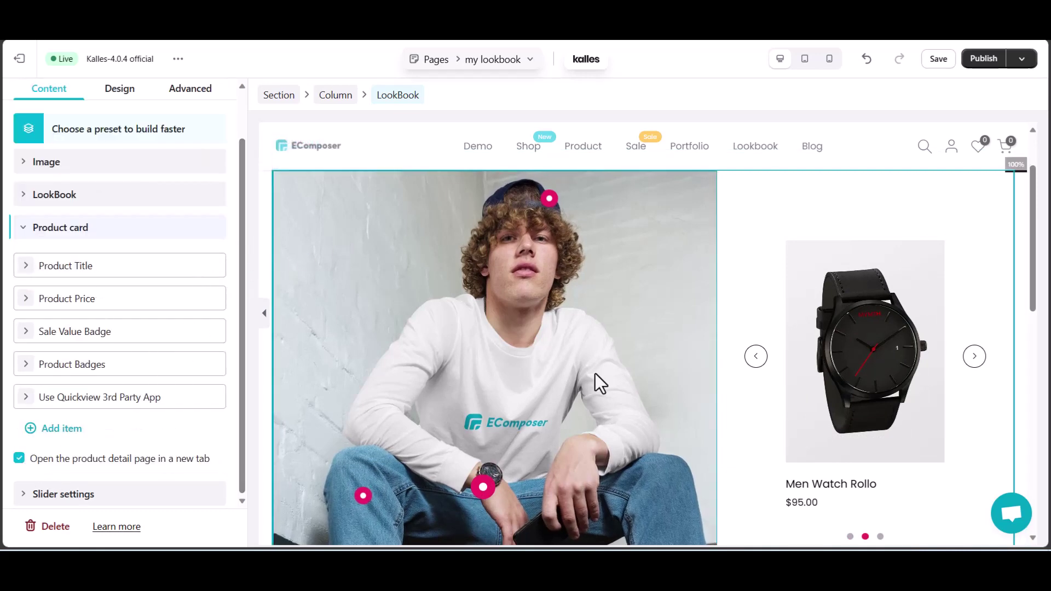
Review the product card's title, sale value badge and Quickview item settings.
scroll(823, 462, "down", 1)
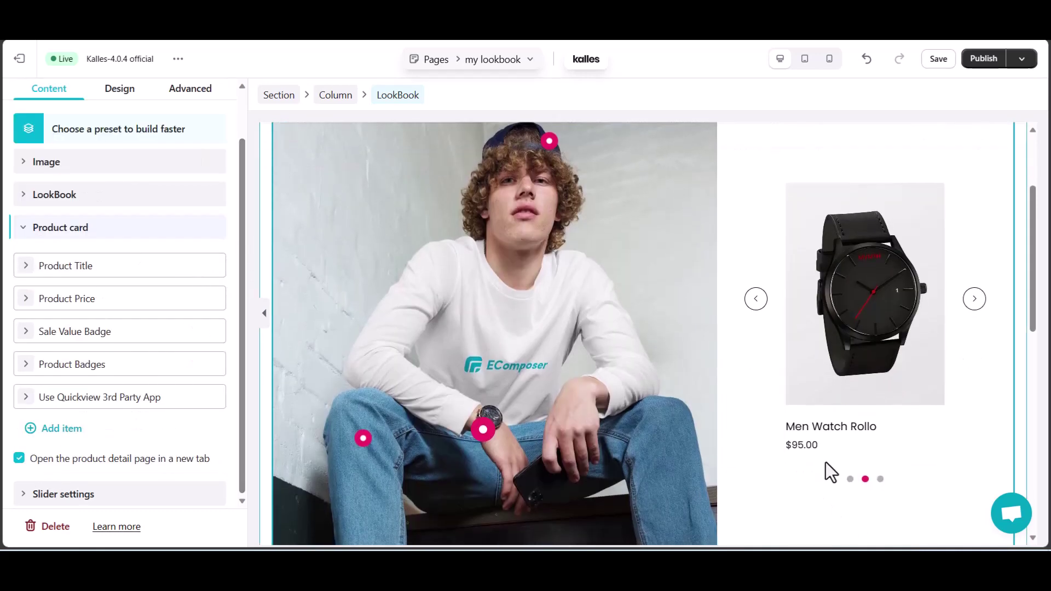
left_click(26, 272)
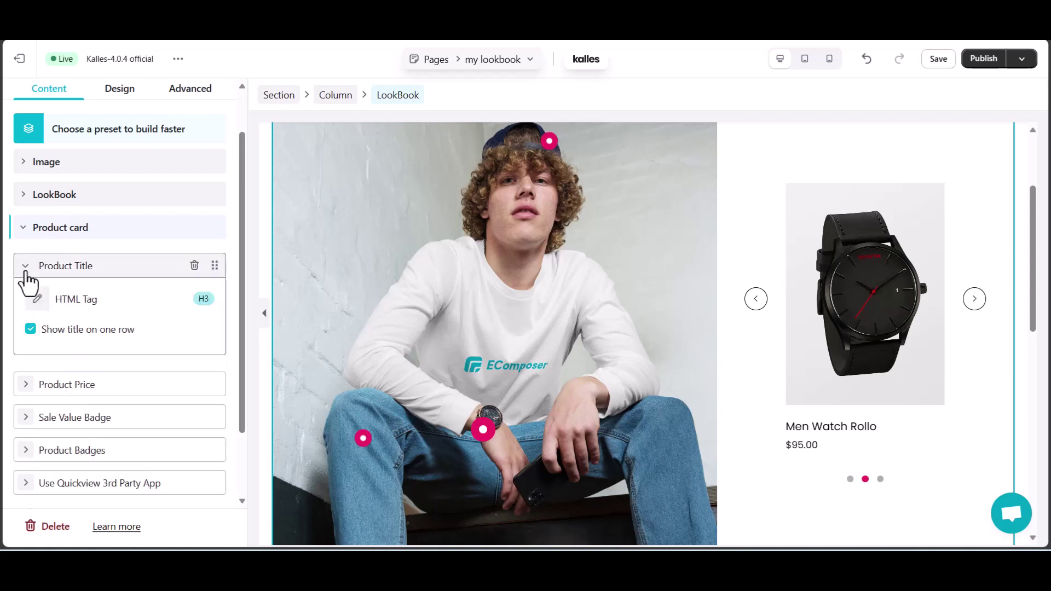
left_click(25, 272)
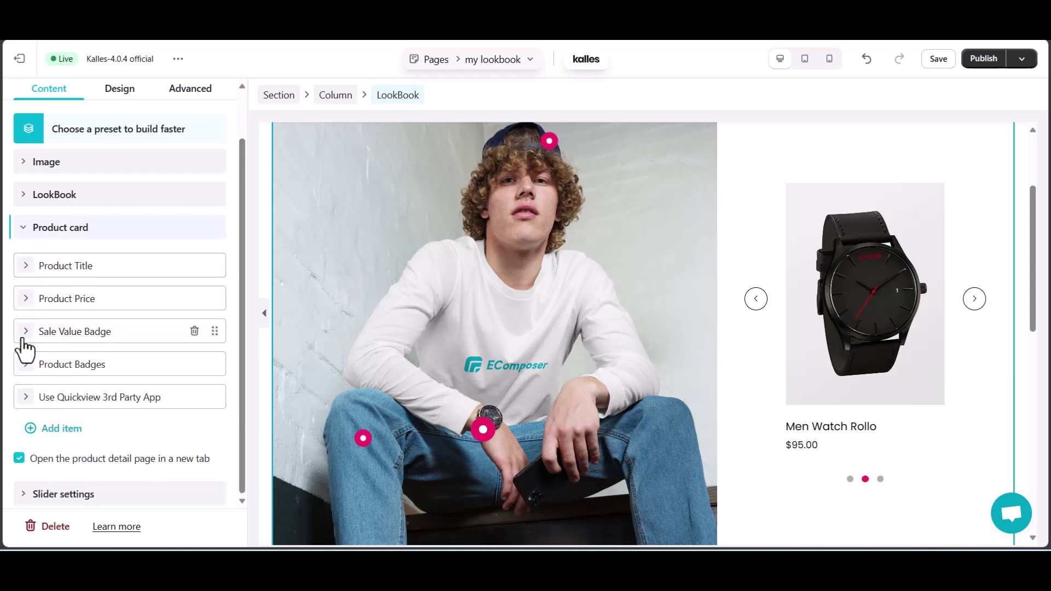
left_click(24, 332)
scroll(67, 417, "down", 1)
scroll(67, 417, "up", 1)
left_click(25, 317)
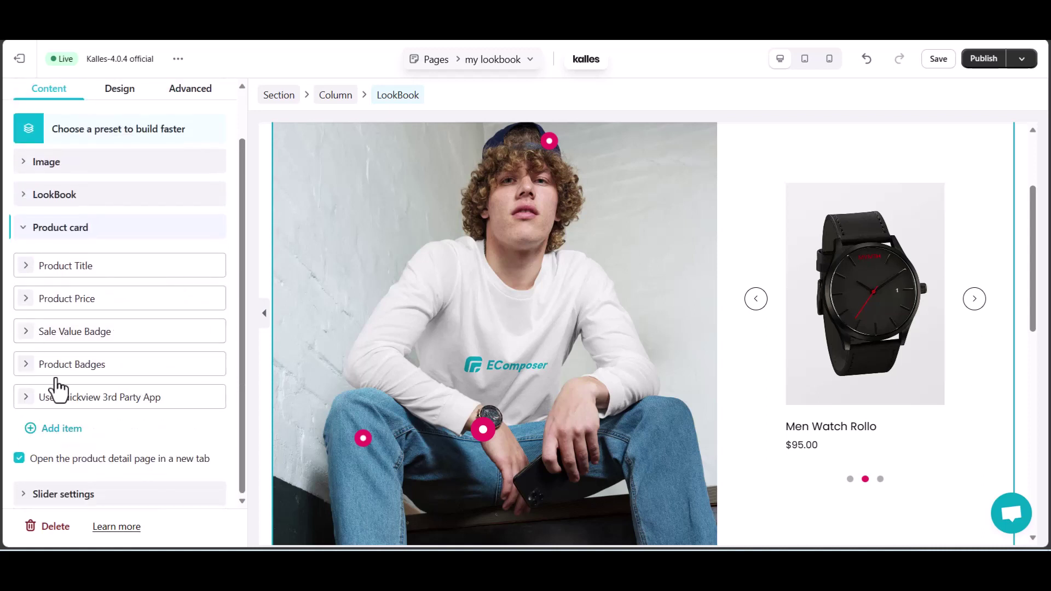
left_click(26, 398)
scroll(103, 424, "down", 2)
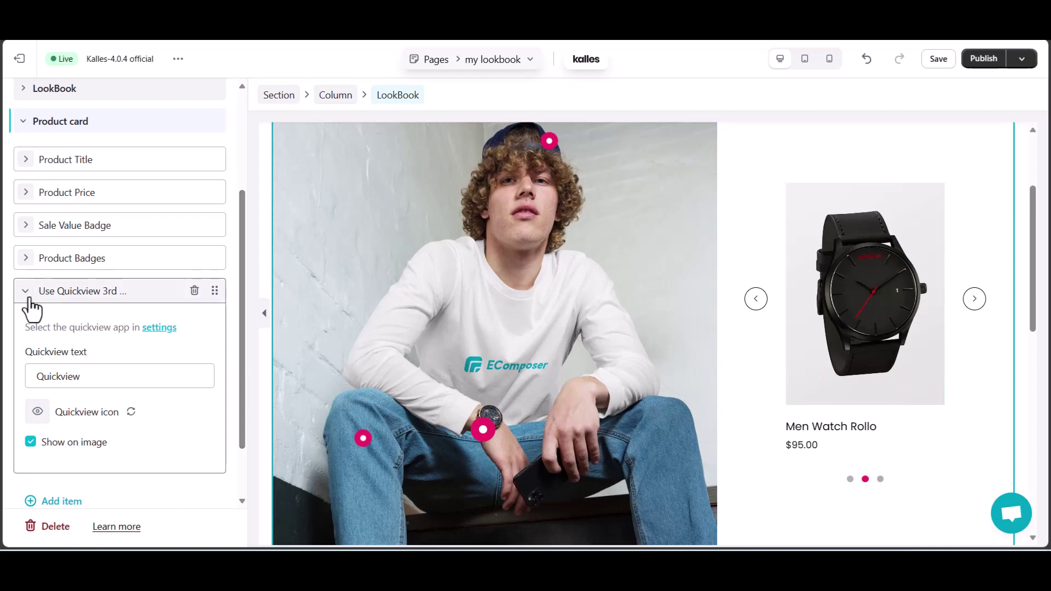
left_click(33, 299)
Add a Product short description item to the card, capped at 20 words.
left_click(37, 430)
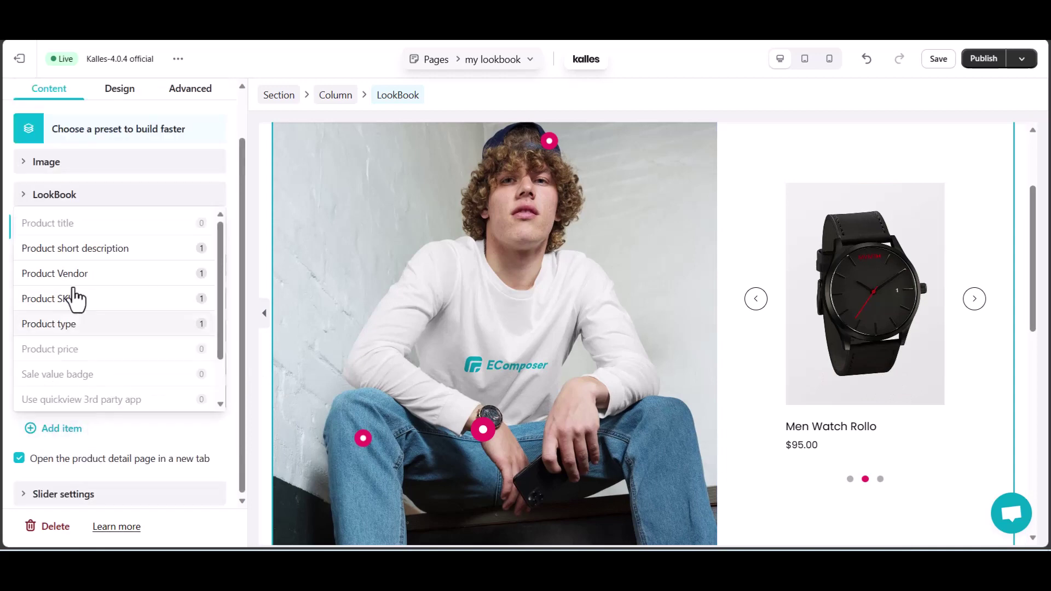
left_click(77, 257)
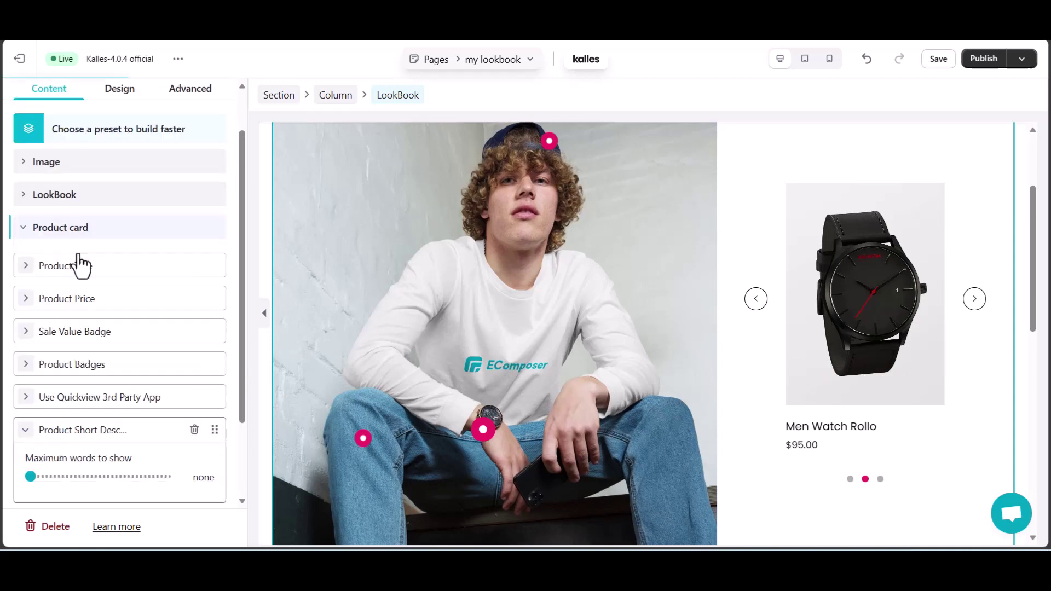
scroll(101, 462, "down", 2)
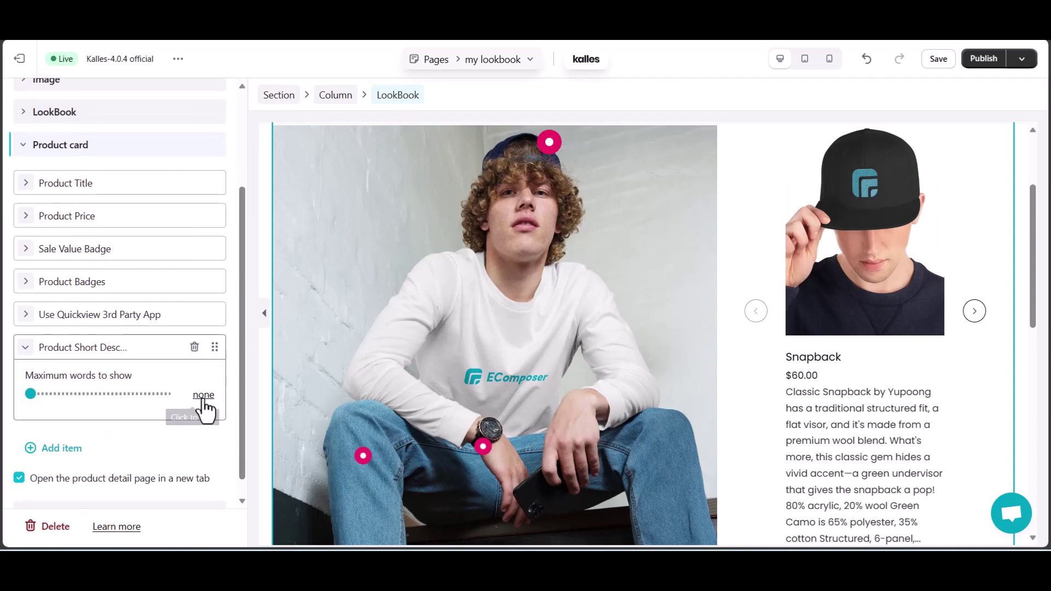
left_click(205, 406)
type("20")
key("Return")
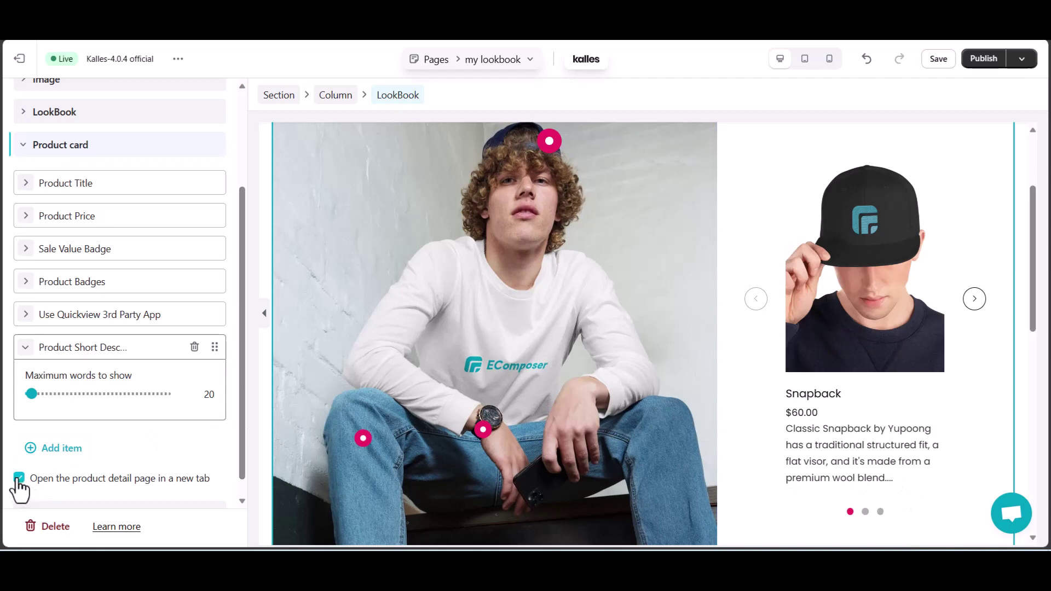
scroll(82, 464, "down", 1)
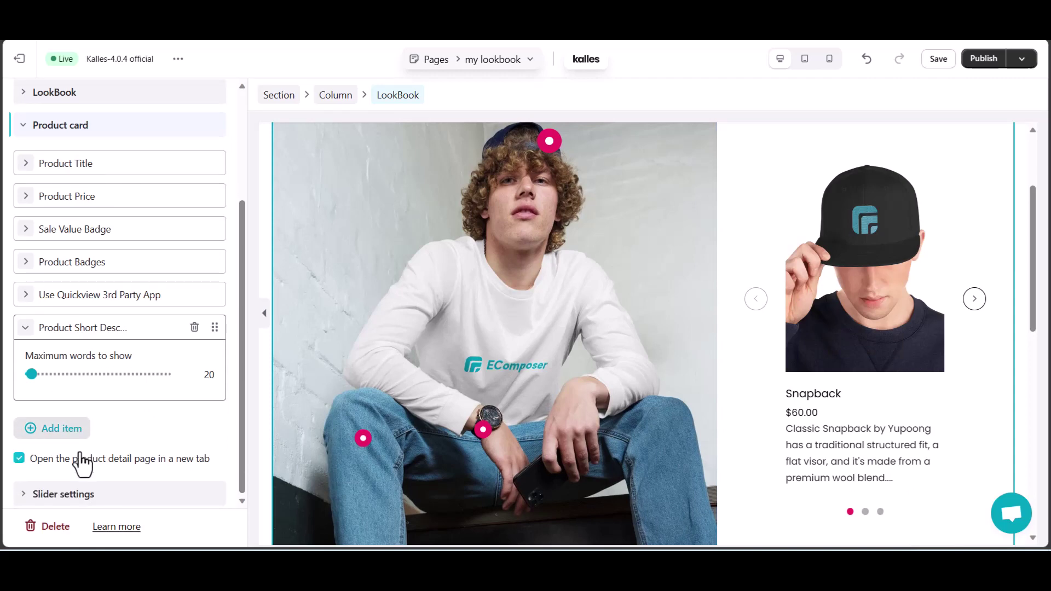
Enable free mode in the product slider settings, leaving the layout unchanged and autoplay off.
left_click(24, 495)
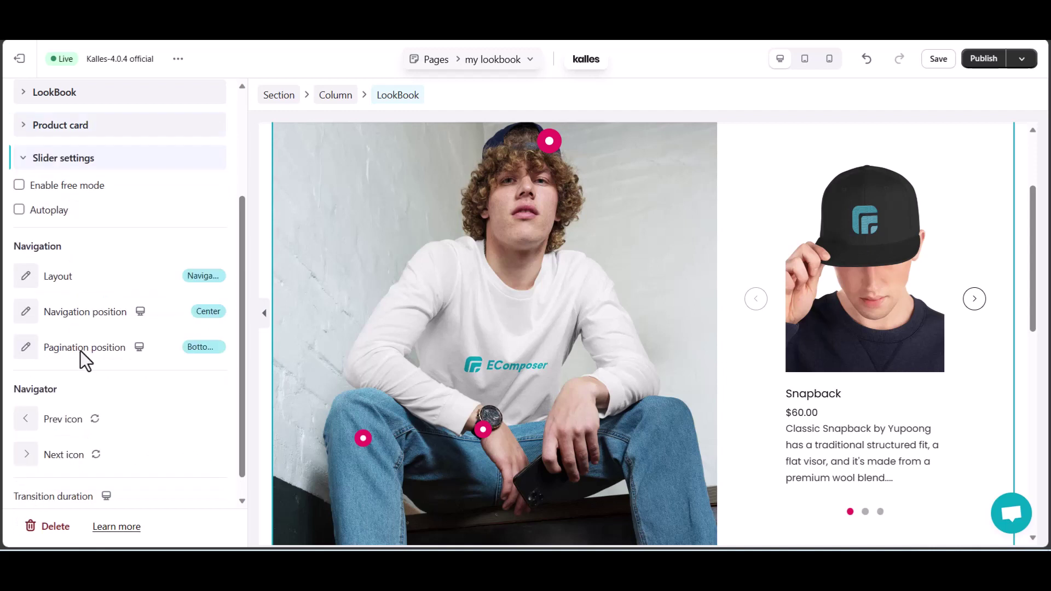
scroll(82, 357, "down", 1)
scroll(82, 359, "up", 2)
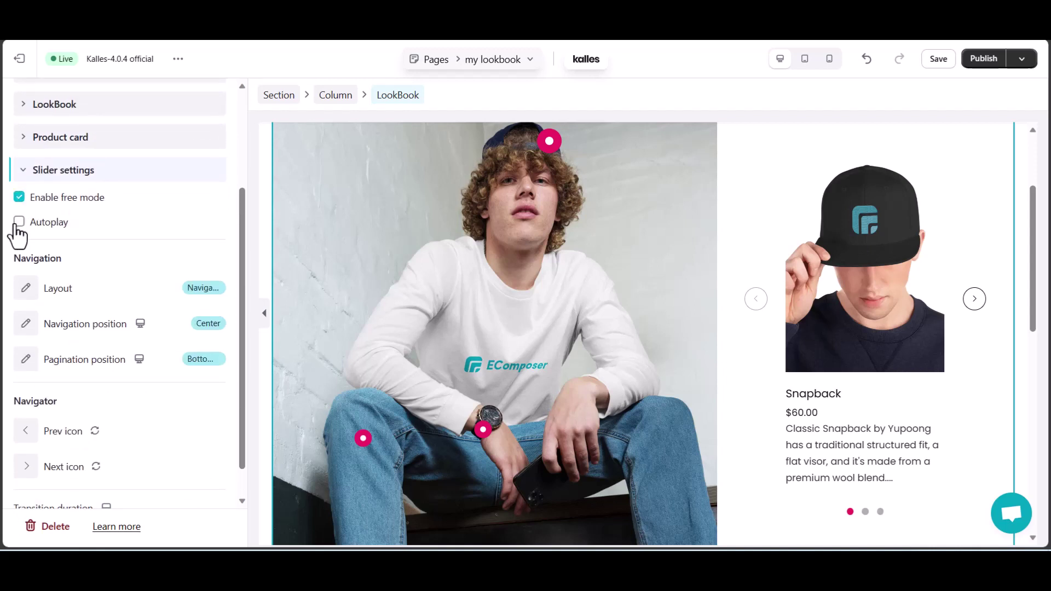
left_click(26, 290)
left_click(127, 287)
scroll(38, 438, "down", 1)
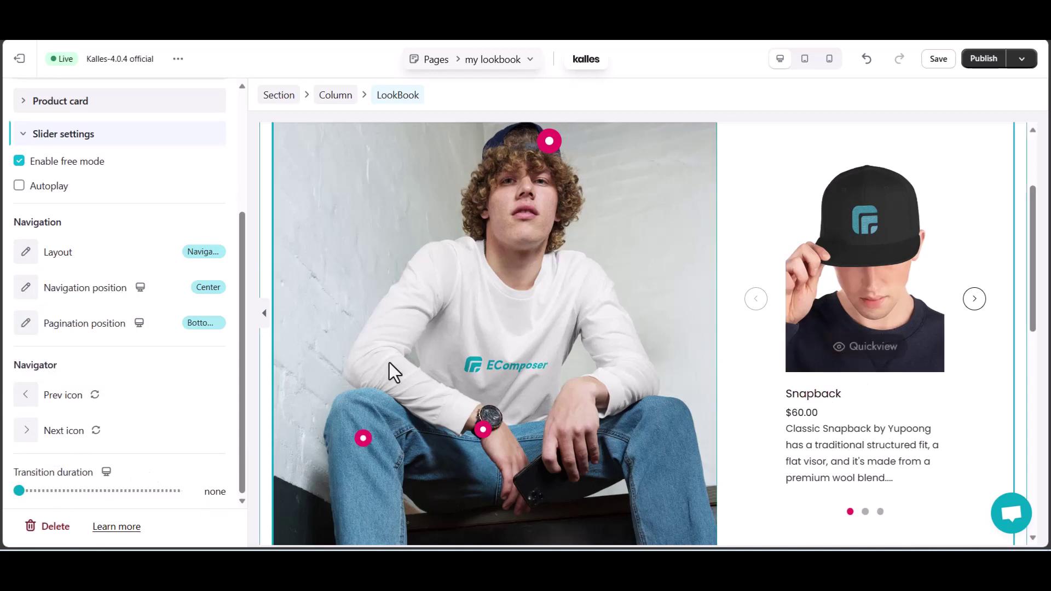
scroll(103, 238, "up", 5)
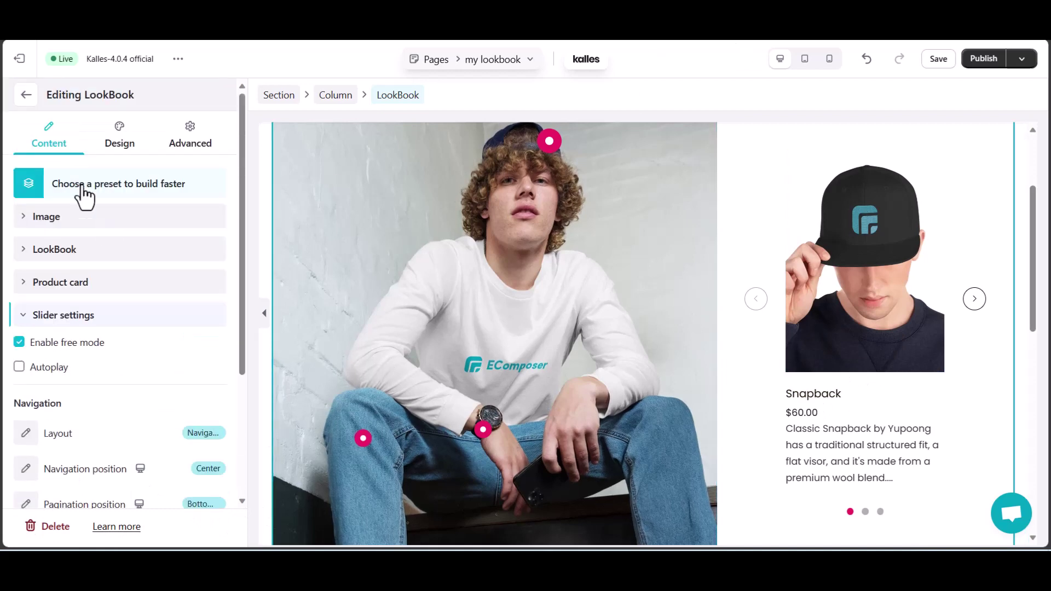
Verify the watch pin shows Men Watch Rollo and the cap pin shows Snapback.
left_click(120, 142)
scroll(77, 386, "down", 6)
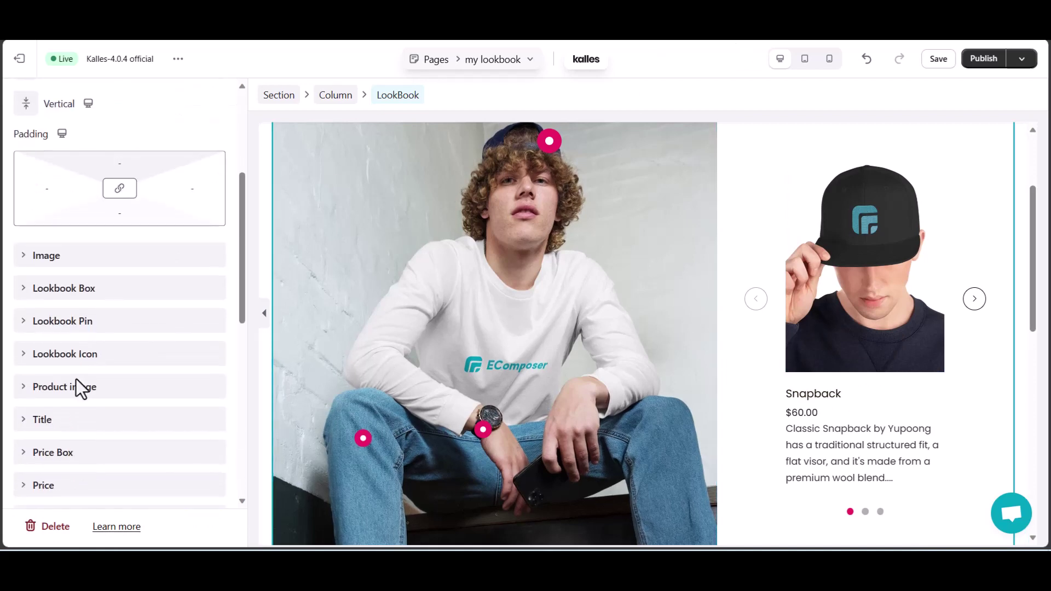
scroll(77, 379, "up", 5)
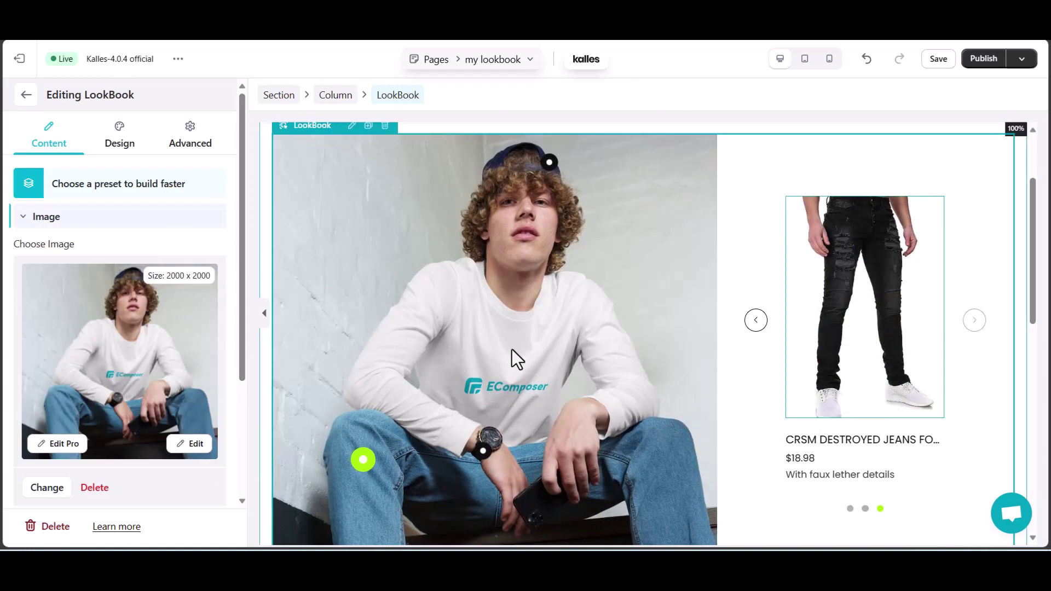
left_click(483, 451)
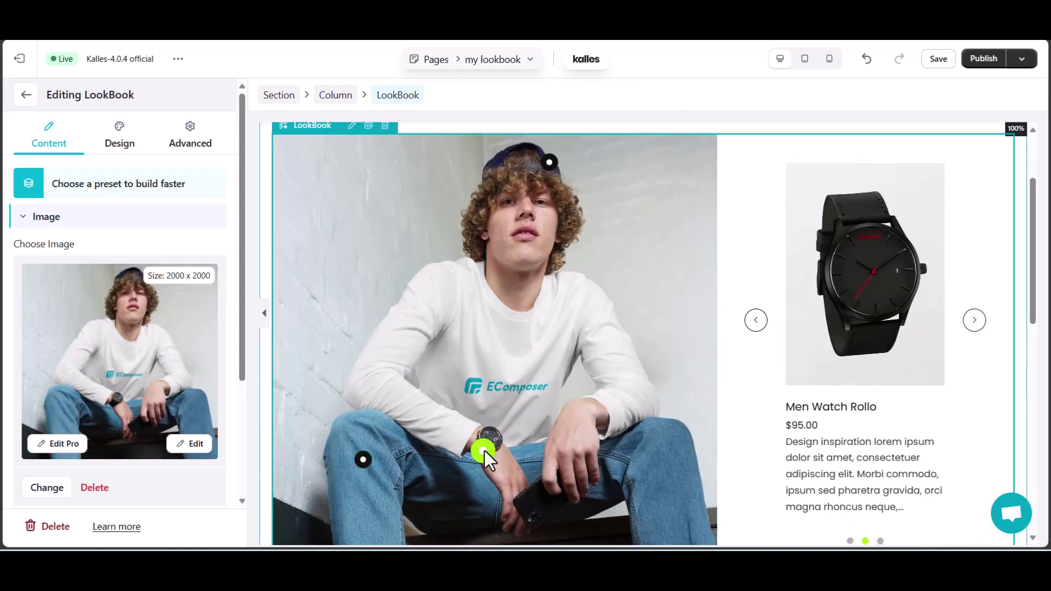
left_click(548, 163)
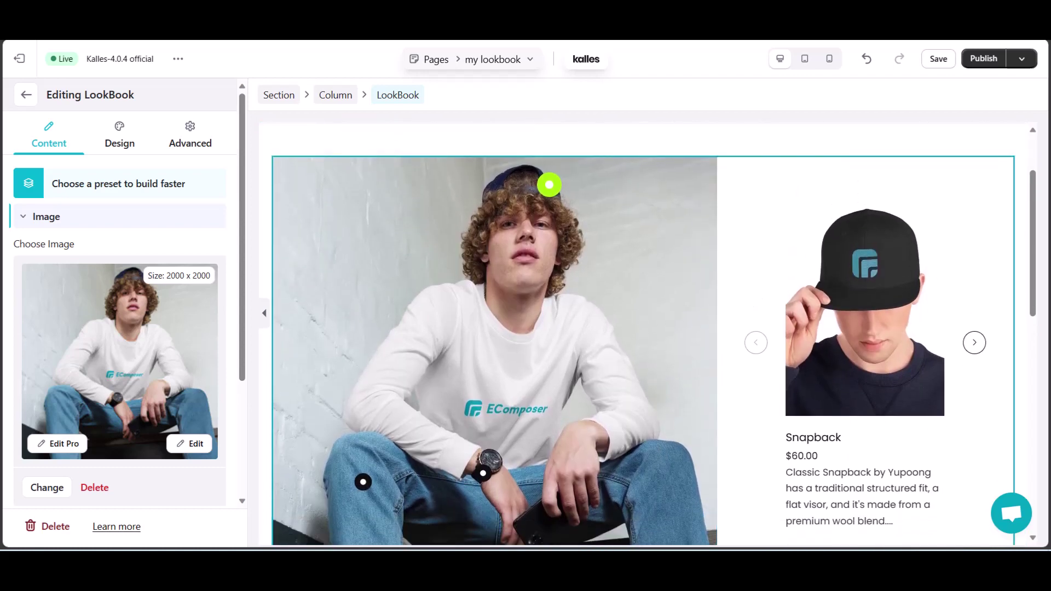
Save and publish the 'my lookbook' page and view it on the storefront.
left_click(987, 64)
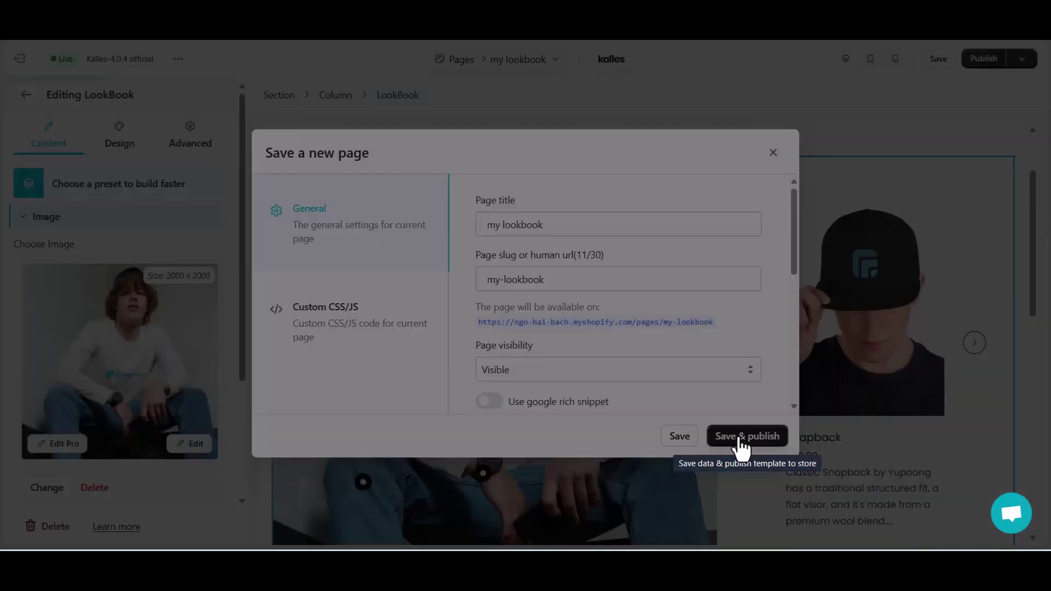
left_click(739, 438)
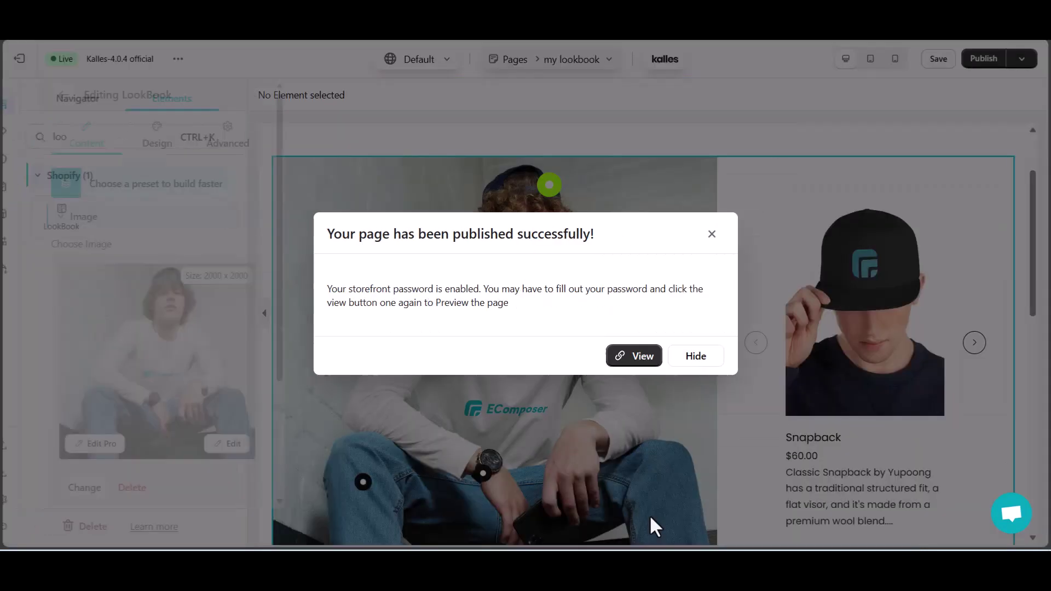
left_click(639, 359)
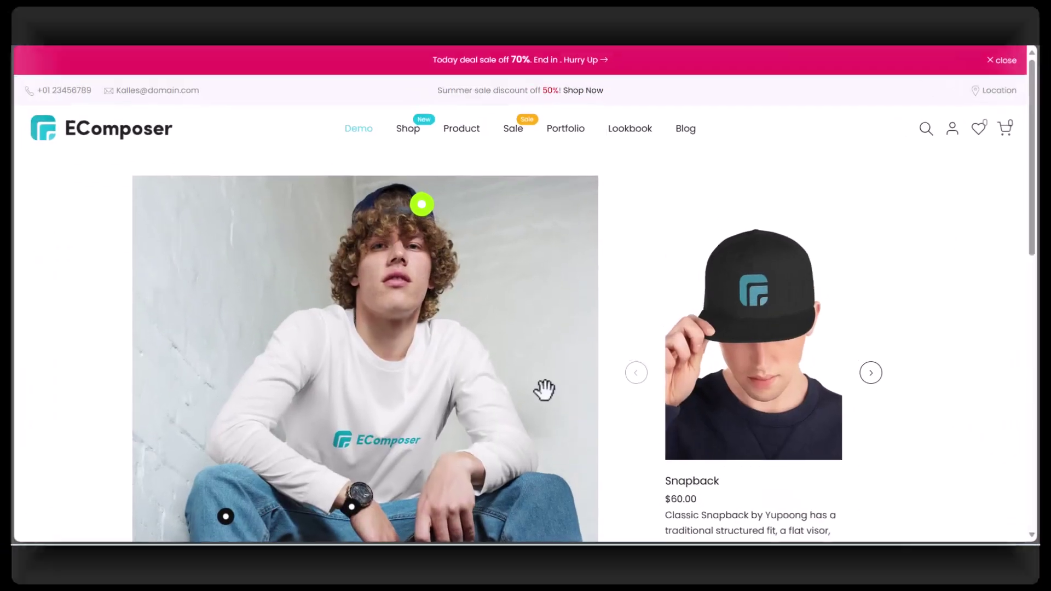
Hide the Shopify preview bar on the published lookbook page.
scroll(798, 313, "down", 2)
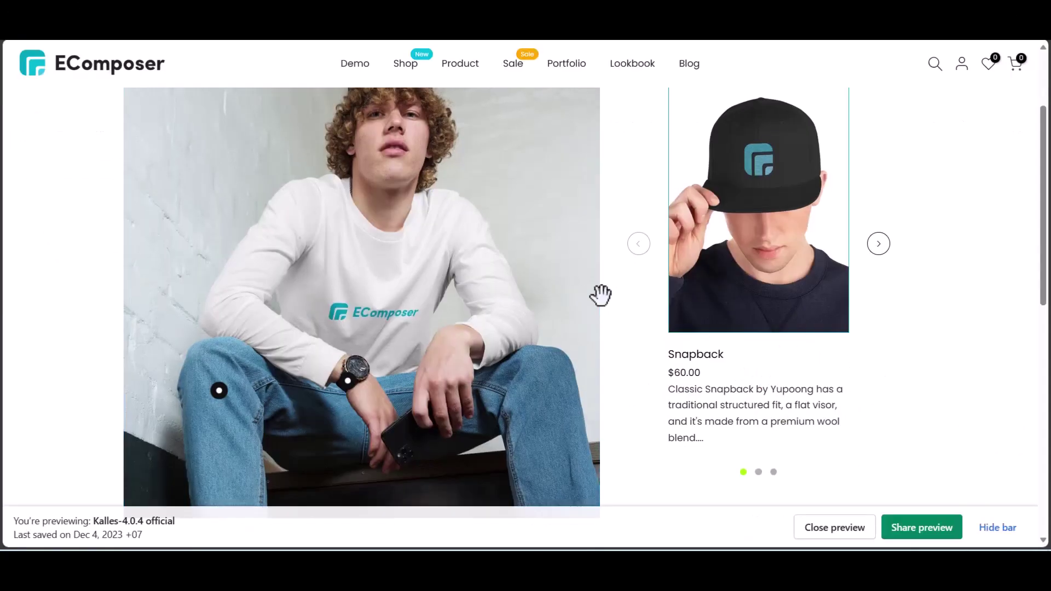
left_click(996, 528)
scroll(524, 422, "up", 2)
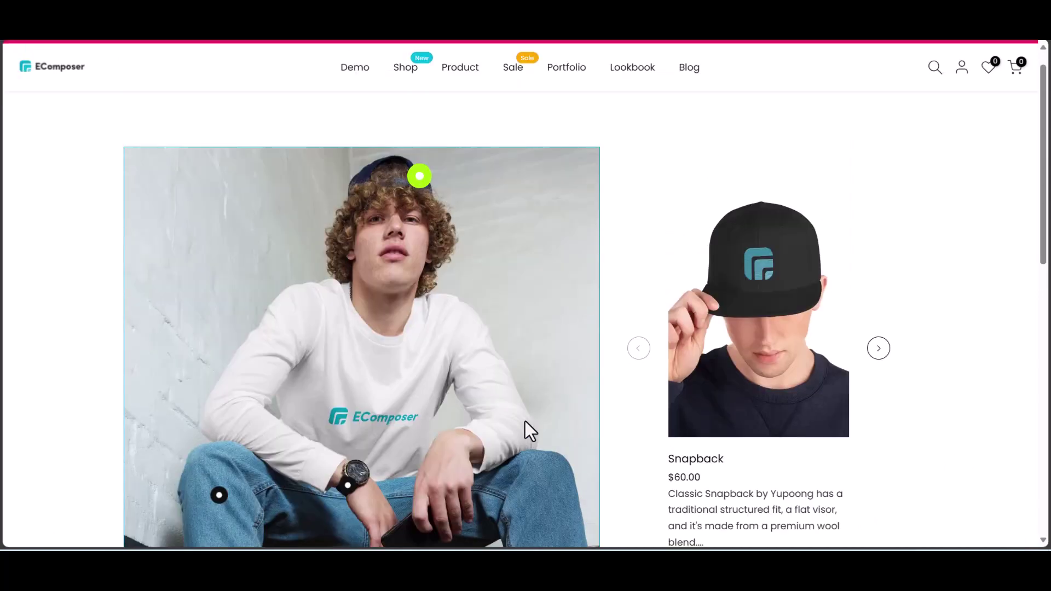
Test the watch and jeans pins, bringing the CRSM Destroyed Jeans ($18.98) card into the slider.
scroll(520, 421, "down", 1)
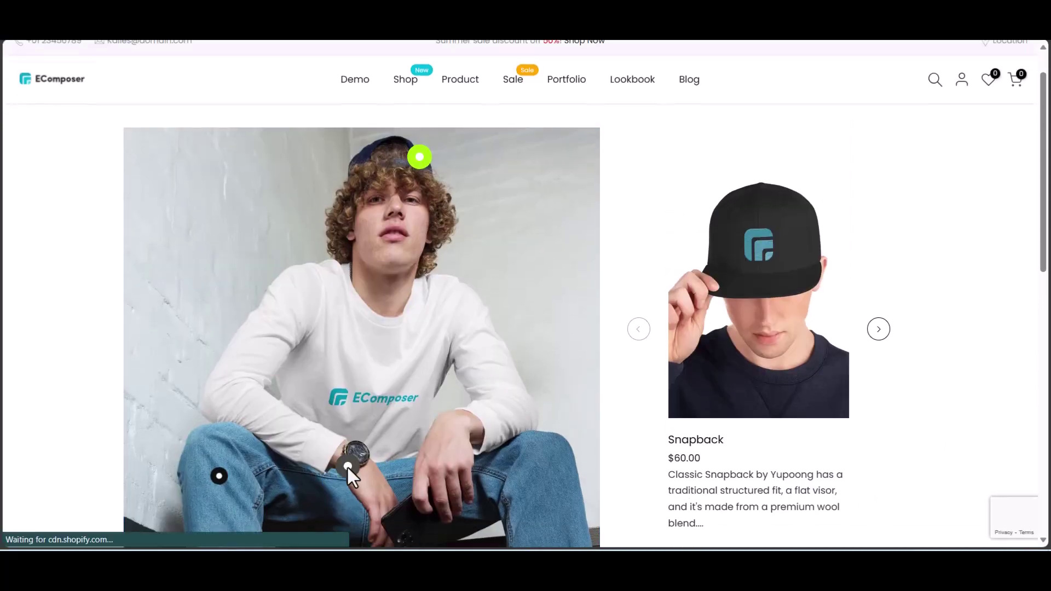
left_click(347, 467)
left_click(219, 476)
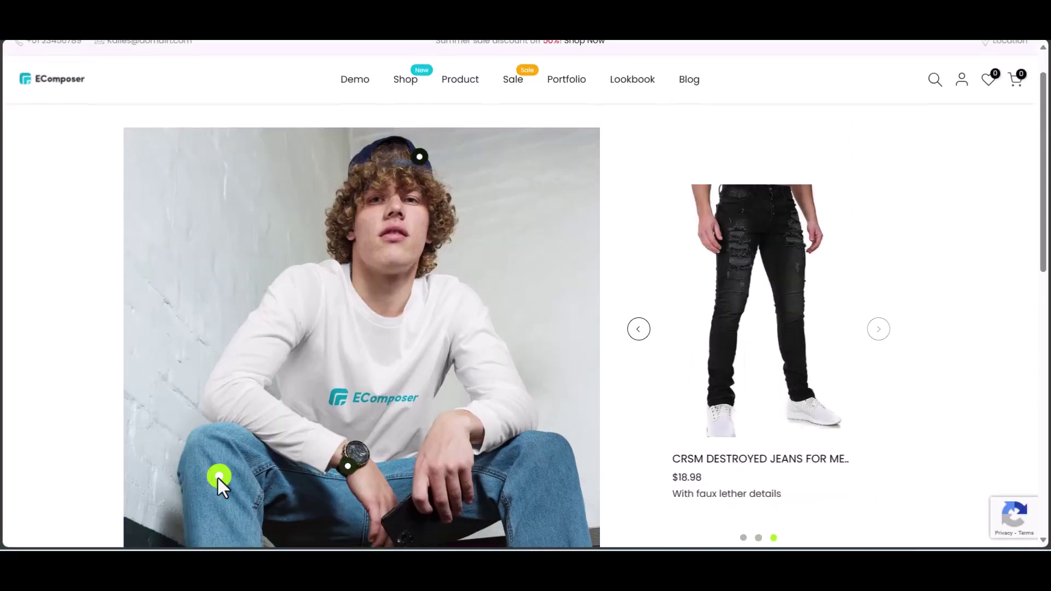